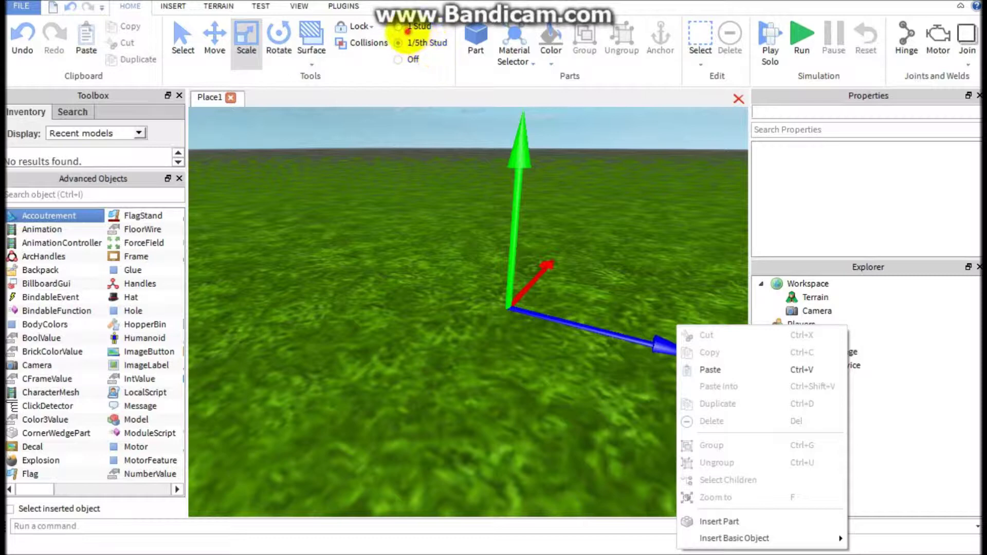
# Insert a Seat object from the advanced objects into the empty place.
pyautogui.scroll(-3, 442, 341)
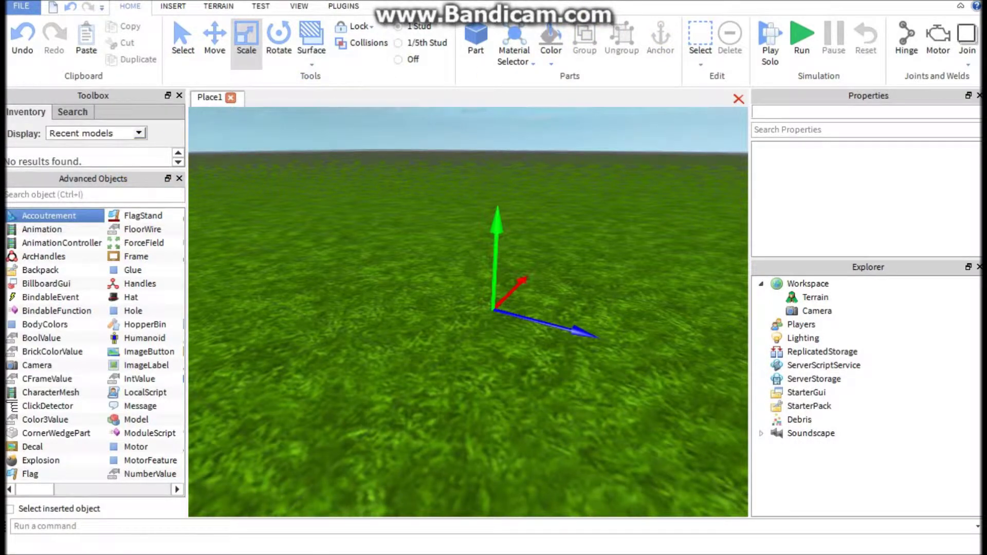
pyautogui.click(177, 490)
pyautogui.click(173, 490)
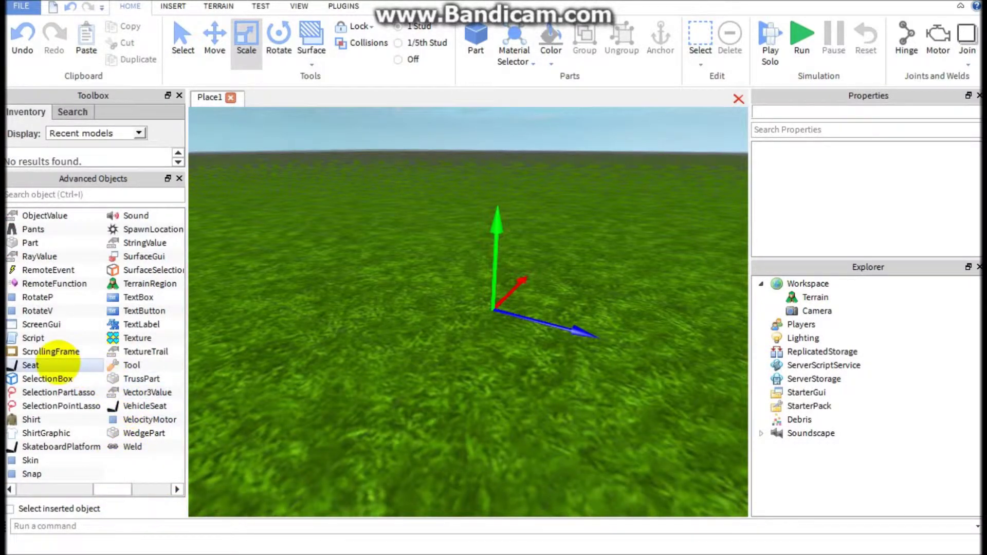
pyautogui.click(56, 363)
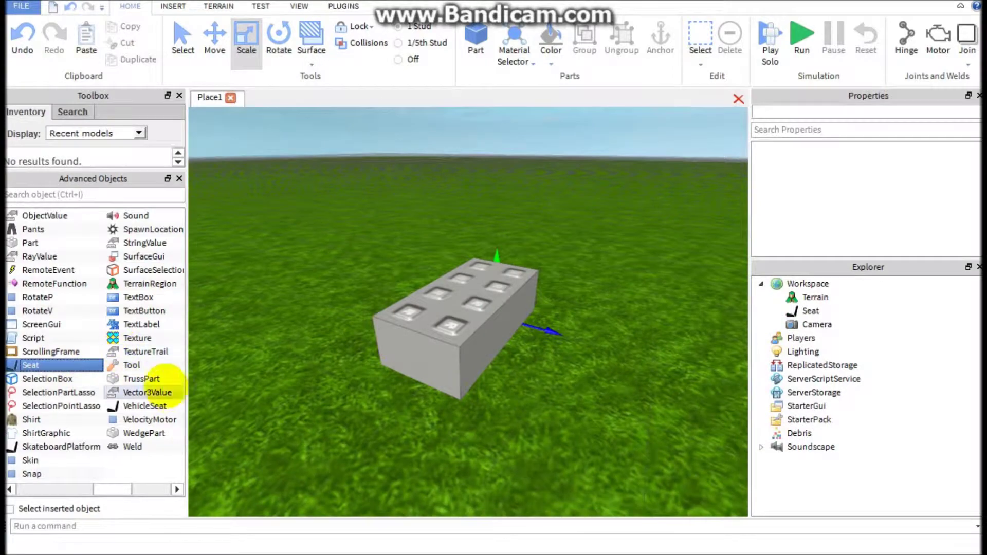
# Move the seat on the grass and enlarge it to about 4 by 8 studs.
pyautogui.moveTo(471, 308); pyautogui.dragTo(397, 356)
pyautogui.moveTo(396, 357); pyautogui.dragTo(391, 375, button='right')
pyautogui.moveTo(465, 363); pyautogui.dragTo(568, 396)
pyautogui.moveTo(343, 324); pyautogui.dragTo(310, 313)
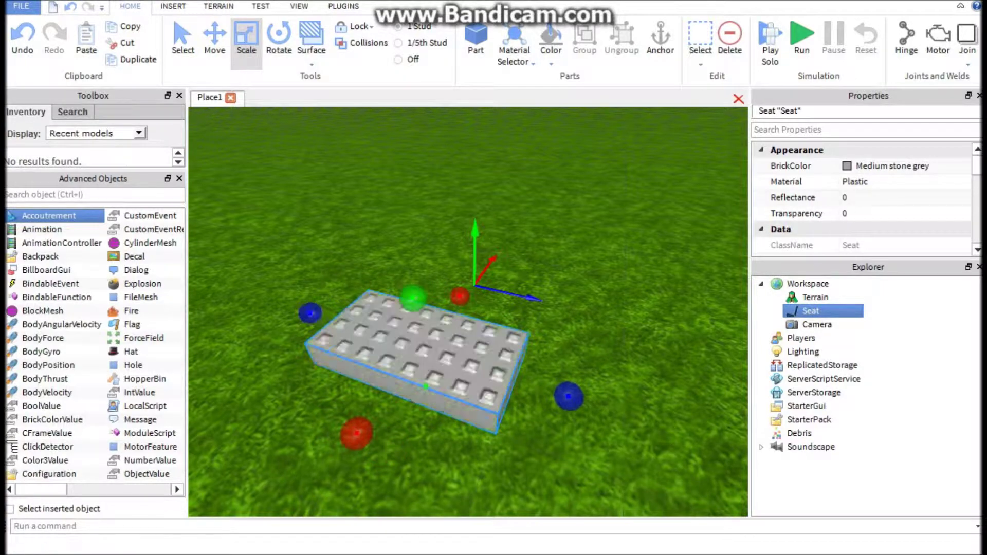
# Examine the enlarged seat from several angles and distances.
pyautogui.click(302, 438)
pyautogui.scroll(-4, 495, 406)
pyautogui.scroll(4, 495, 406)
pyautogui.moveTo(496, 406); pyautogui.dragTo(498, 407, button='right')
pyautogui.click(498, 407)
pyautogui.click(565, 416)
pyautogui.moveTo(565, 416)
pyautogui.mouseDown(button='right')
pyautogui.moveTo(586, 415)
pyautogui.moveTo(561, 417)
pyautogui.mouseUp(button='right')
pyautogui.scroll(-3, 561, 417)
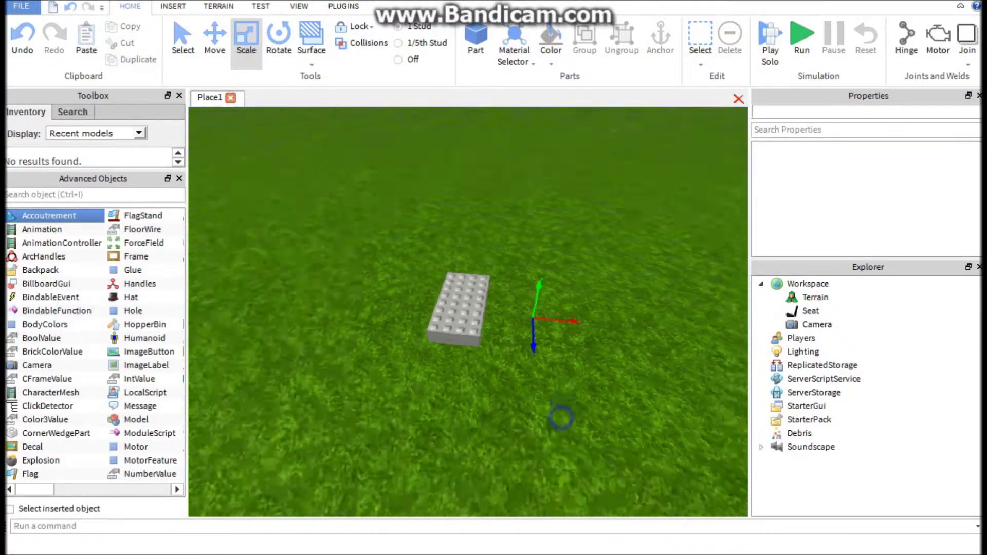
pyautogui.scroll(5, 560, 417)
pyautogui.click(397, 294)
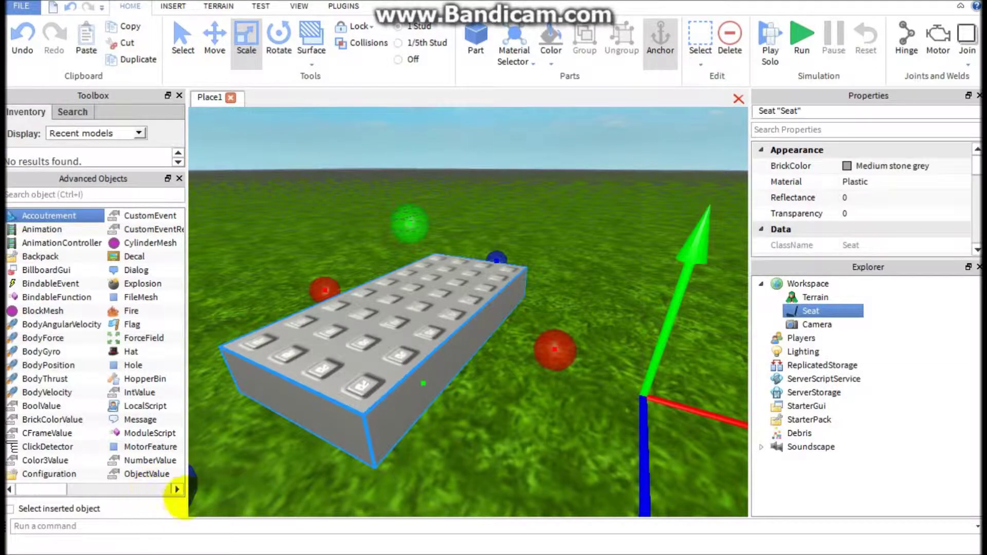
# Insert a block part beside the seat and add a SpecialMesh to it.
pyautogui.click(174, 6)
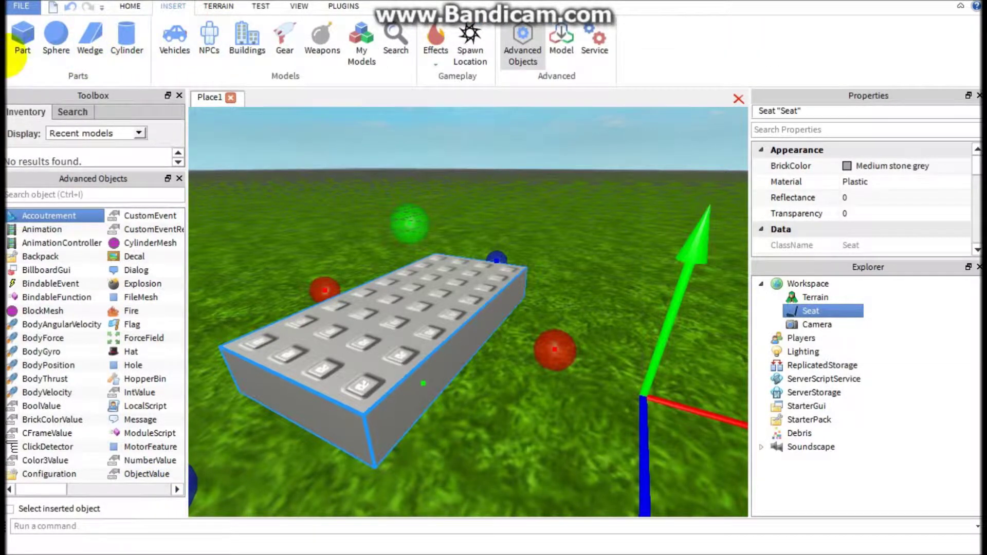
pyautogui.click(21, 44)
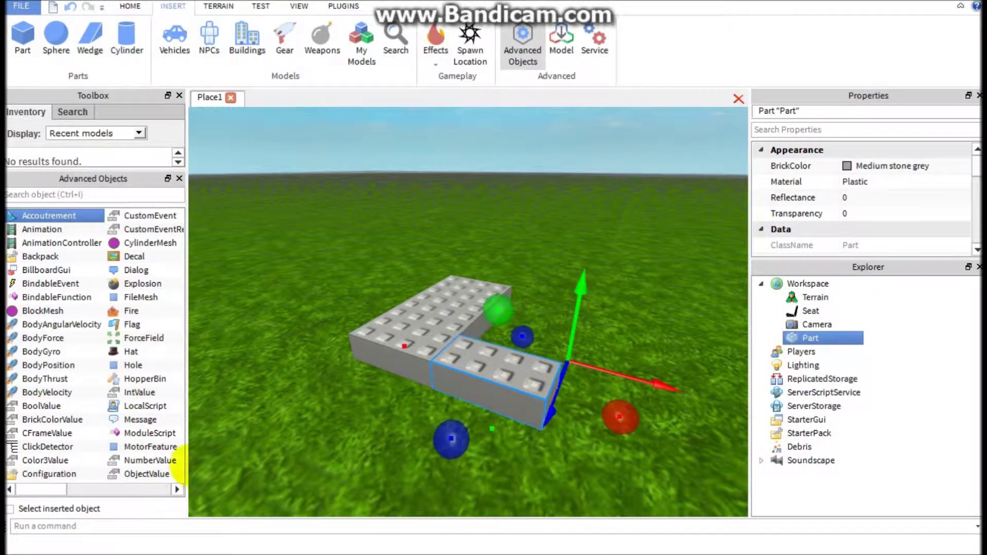
pyautogui.click(175, 489)
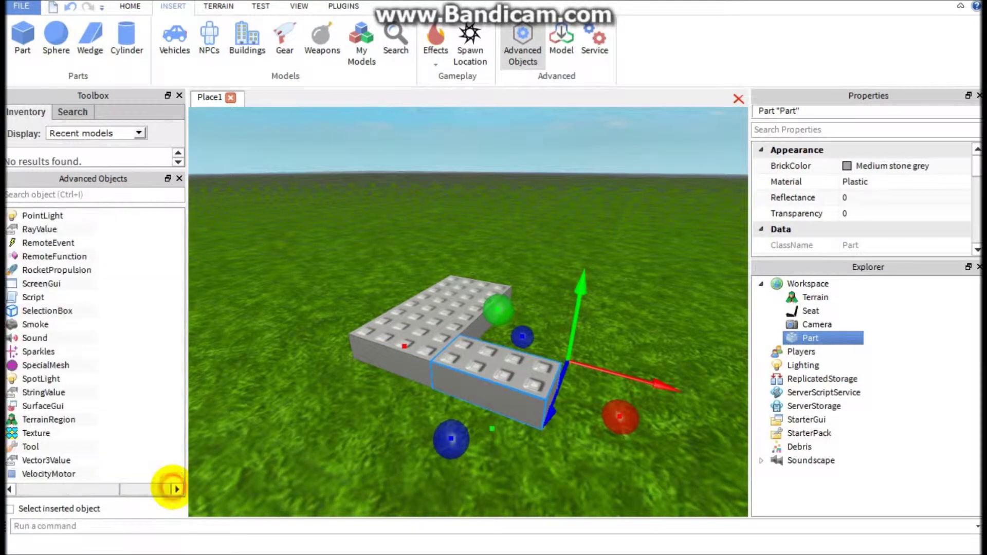
pyautogui.click(46, 364)
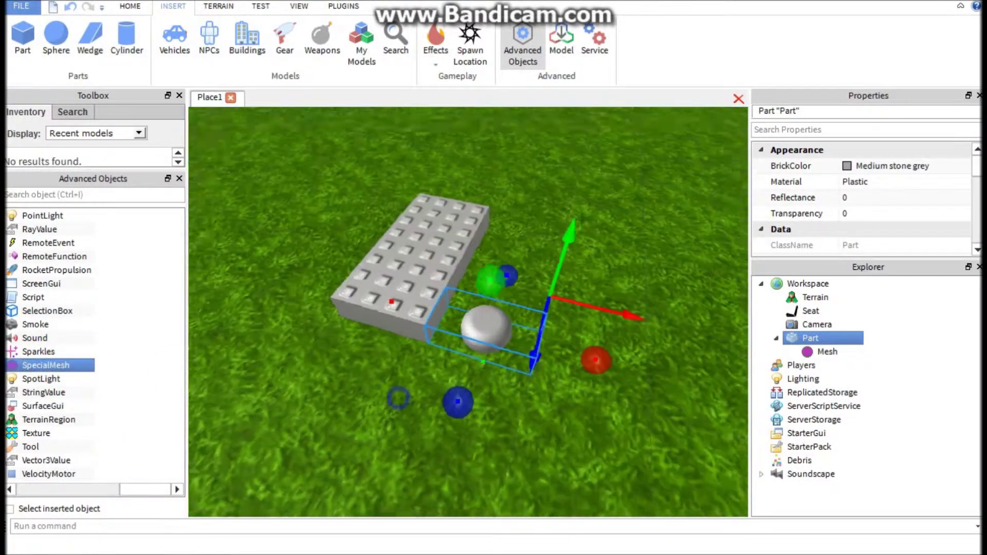
# Stretch the meshed part upward into a tall rounded capsule.
pyautogui.moveTo(532, 126); pyautogui.dragTo(564, 112)
pyautogui.moveTo(562, 297); pyautogui.dragTo(627, 319, button='right')
pyautogui.scroll(-2, 627, 319)
# Rotate the capsule part so it lies flat alongside the seat's long edge.
pyautogui.click(130, 5)
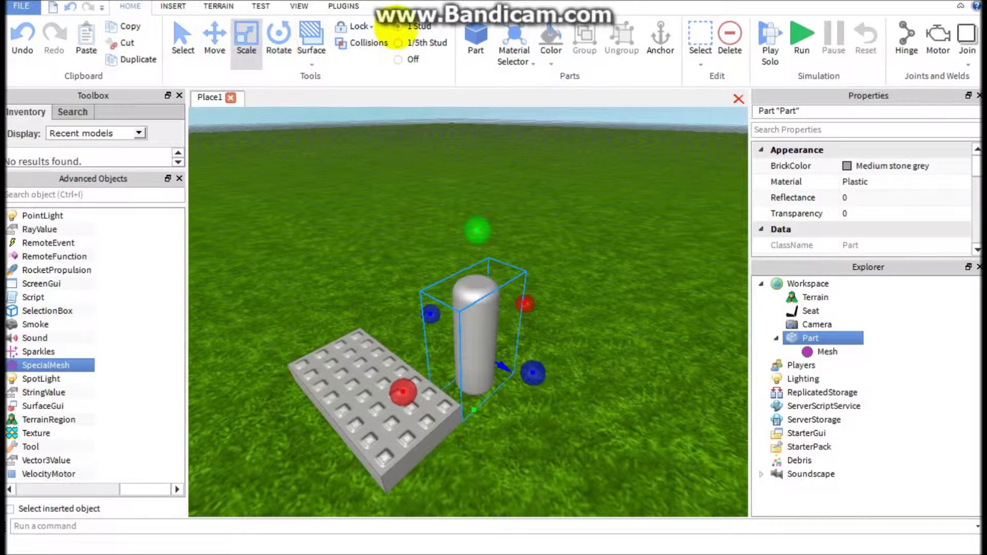
pyautogui.click(278, 37)
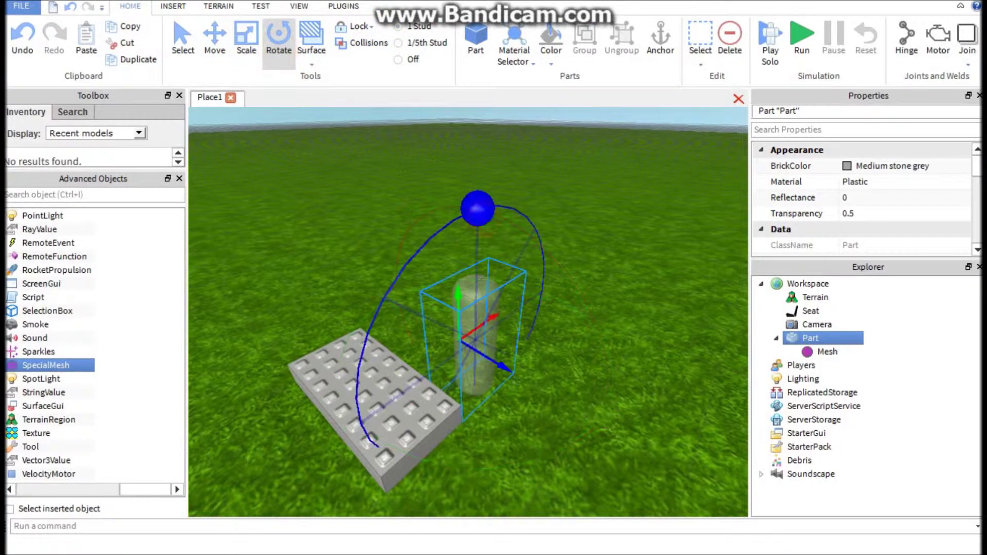
pyautogui.moveTo(603, 413); pyautogui.dragTo(478, 208)
pyautogui.moveTo(483, 233); pyautogui.dragTo(469, 288, button='right')
pyautogui.moveTo(482, 273); pyautogui.dragTo(471, 253)
pyautogui.moveTo(472, 267); pyautogui.dragTo(472, 266, button='right')
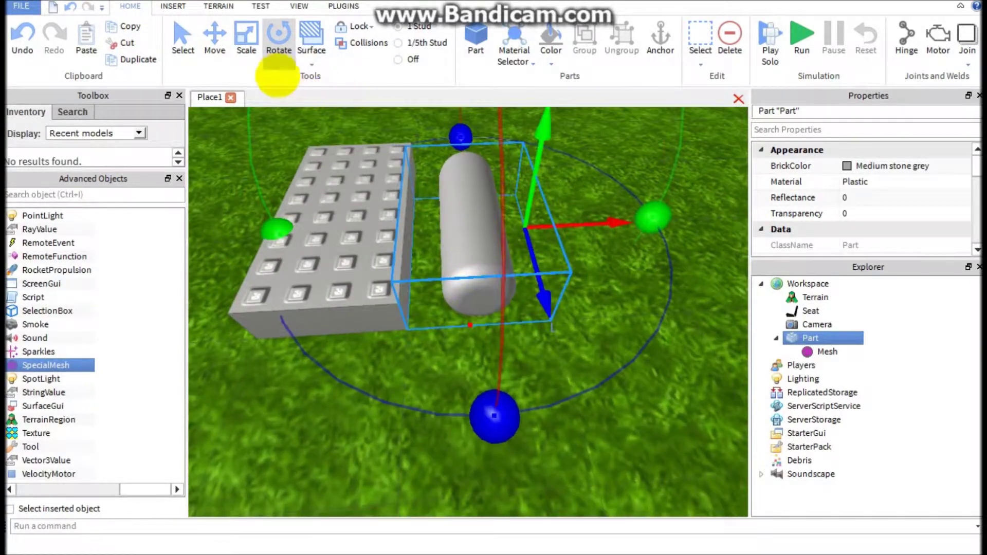
# Move the capsule onto the seat's rear long edge and scale it to about the seat's length.
pyautogui.click(215, 39)
pyautogui.moveTo(625, 220); pyautogui.dragTo(563, 222)
pyautogui.moveTo(563, 222); pyautogui.dragTo(545, 224, button='right')
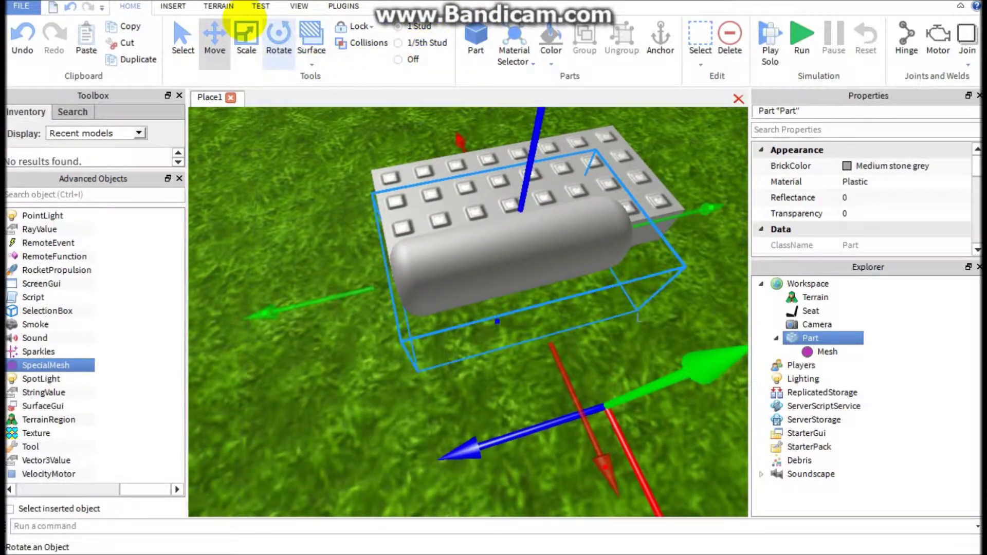
pyautogui.click(248, 37)
pyautogui.press('d')
pyautogui.moveTo(517, 226); pyautogui.dragTo(597, 197)
pyautogui.click(626, 306)
pyautogui.moveTo(625, 307); pyautogui.dragTo(442, 277, button='right')
pyautogui.click(493, 265)
pyautogui.moveTo(551, 269)
pyautogui.mouseDown()
pyautogui.moveTo(587, 274)
pyautogui.moveTo(554, 273)
pyautogui.mouseUp()
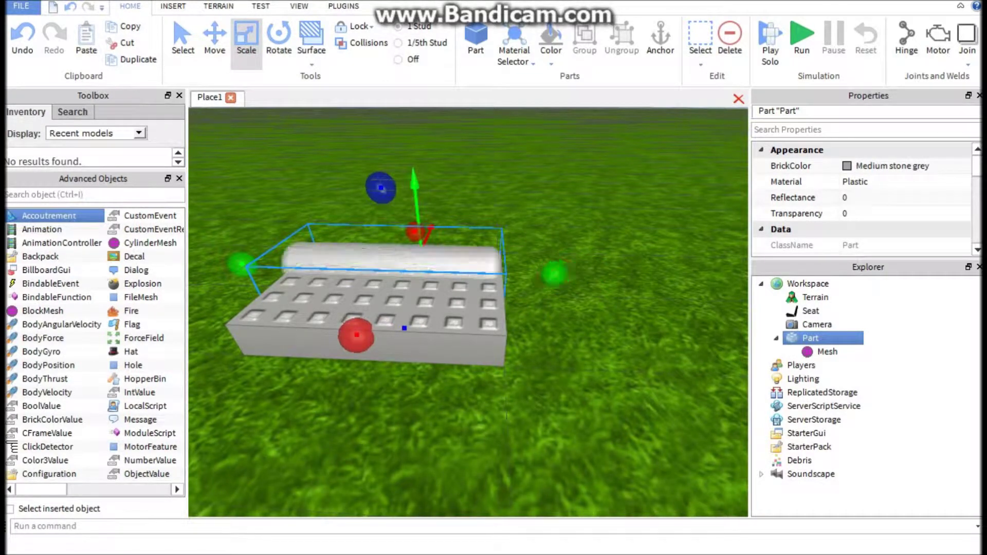
# Nudge the capsule along the rear edge in 1/5th stud increments so its end lines up with the seat's end.
pyautogui.click(212, 35)
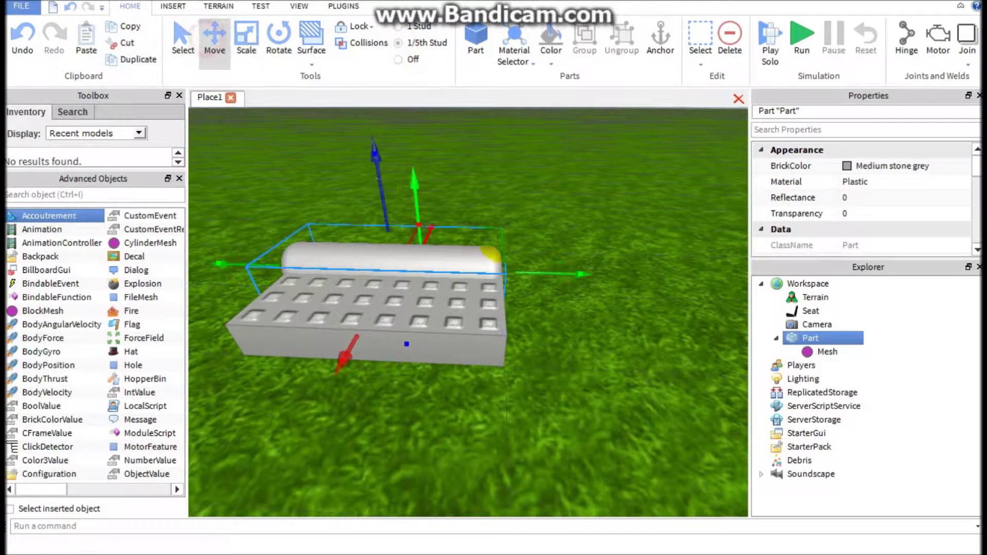
pyautogui.moveTo(582, 274); pyautogui.dragTo(588, 274)
pyautogui.click(525, 326)
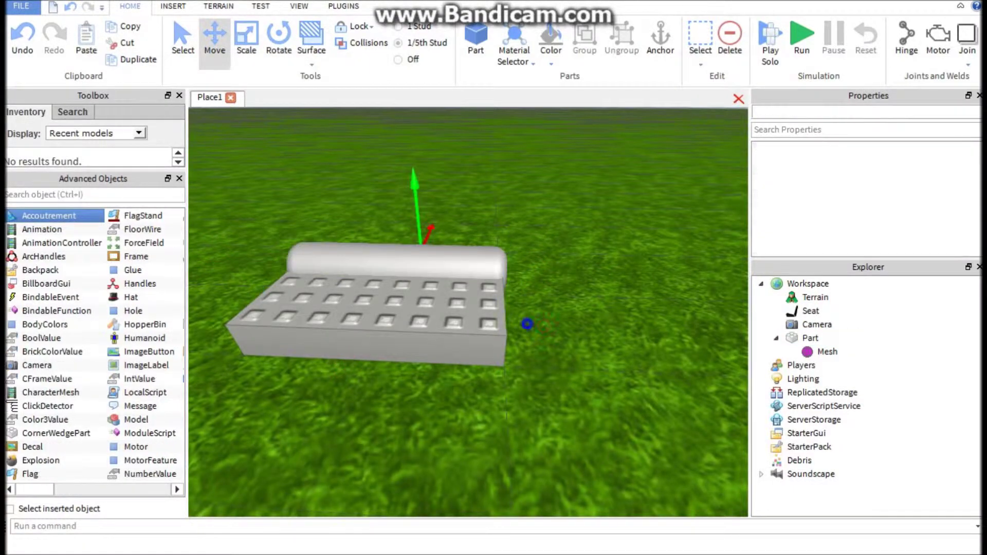
pyautogui.moveTo(525, 326); pyautogui.dragTo(531, 331, button='right')
pyautogui.scroll(-3, 531, 330)
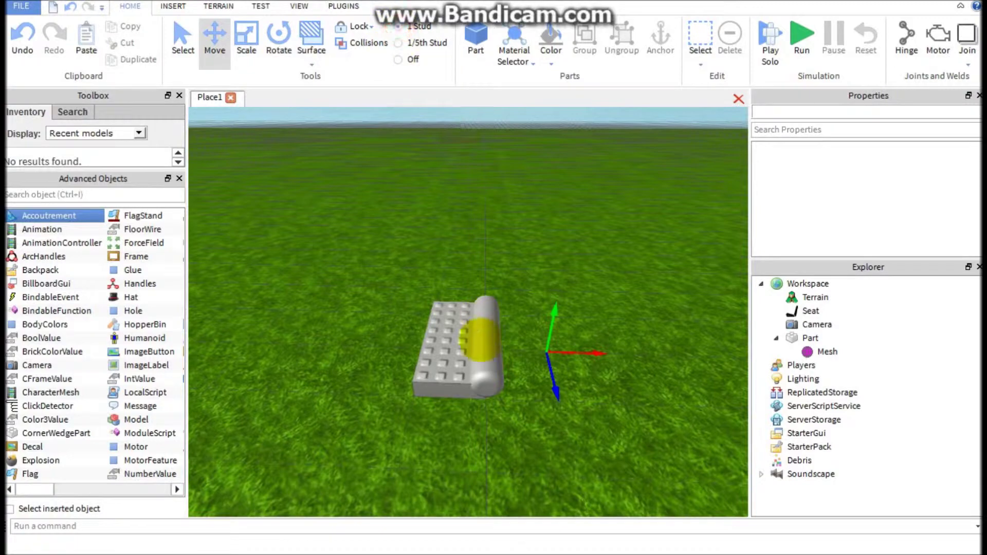
# Duplicate the rear capsule and stack the copy over the original as the second backrest cushion.
pyautogui.click(480, 339)
pyautogui.moveTo(481, 339); pyautogui.dragTo(473, 323, button='right')
pyautogui.hotkey('ctrl', 'd')
pyautogui.scroll(4, 478, 325)
pyautogui.moveTo(442, 273); pyautogui.dragTo(416, 253, button='right')
pyautogui.scroll(3, 416, 254)
pyautogui.scroll(-2, 411, 243)
pyautogui.moveTo(381, 175); pyautogui.dragTo(402, 213)
pyautogui.moveTo(403, 213); pyautogui.dragTo(460, 225, button='right')
# Duplicate the second backrest cushion and place the copy over it as a third layer.
pyautogui.hotkey('ctrl', 'd')
pyautogui.scroll(-3, 456, 229)
pyautogui.moveTo(466, 214); pyautogui.dragTo(472, 259)
pyautogui.scroll(-1, 472, 259)
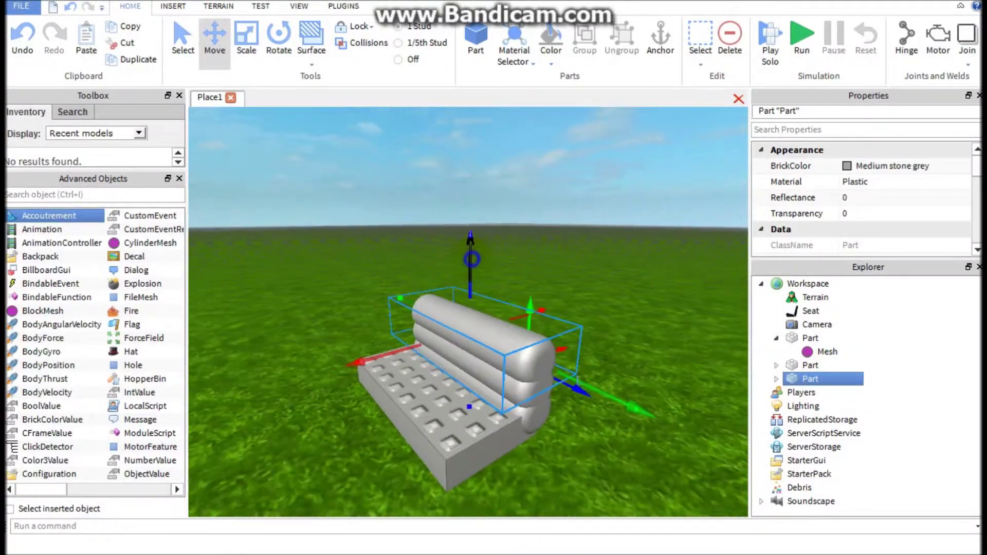
pyautogui.moveTo(471, 259); pyautogui.dragTo(472, 259, button='right')
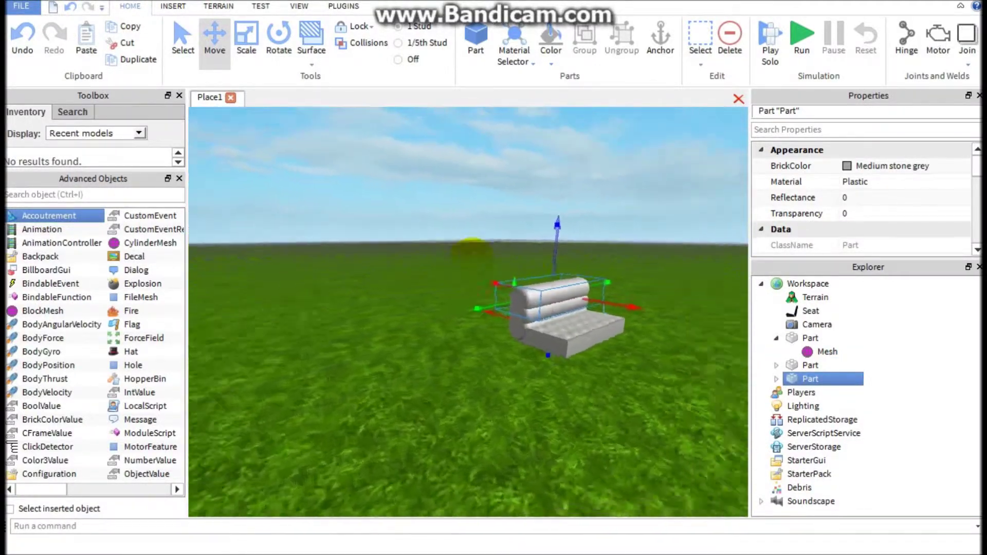
# Duplicate the top backrest cushion and position the copy above it as the fourth layer.
pyautogui.press('w')
pyautogui.press('d')
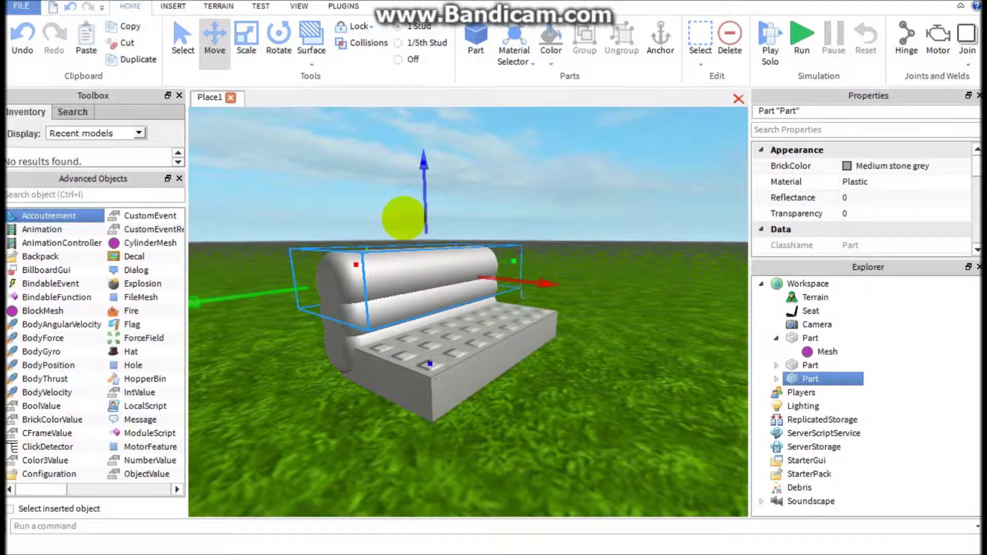
pyautogui.hotkey('ctrl', 'd')
pyautogui.click(415, 152)
pyautogui.click(418, 185)
pyautogui.moveTo(423, 172); pyautogui.dragTo(428, 200)
pyautogui.moveTo(594, 269); pyautogui.dragTo(519, 391, button='right')
pyautogui.click(493, 417)
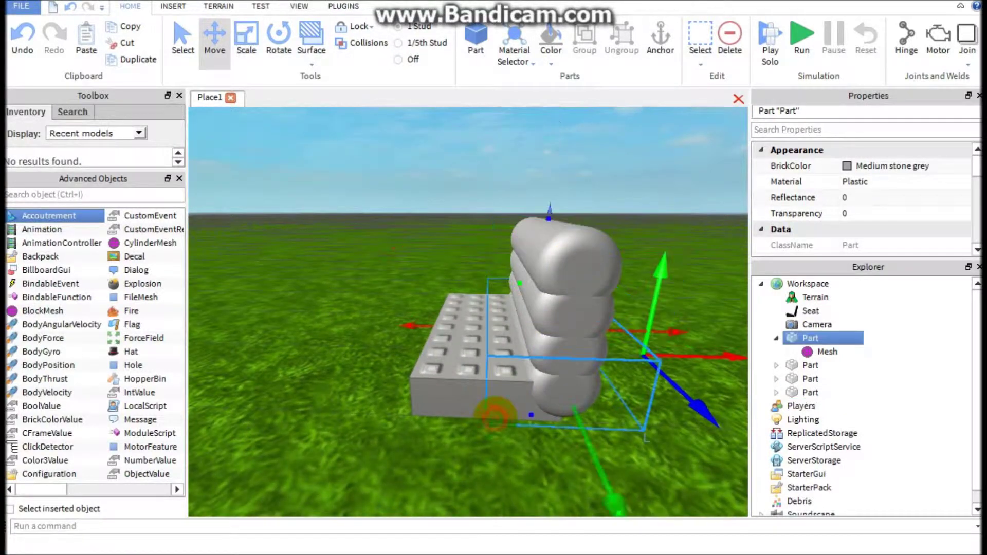
pyautogui.click(491, 432)
pyautogui.moveTo(488, 344); pyautogui.dragTo(242, 4, button='right')
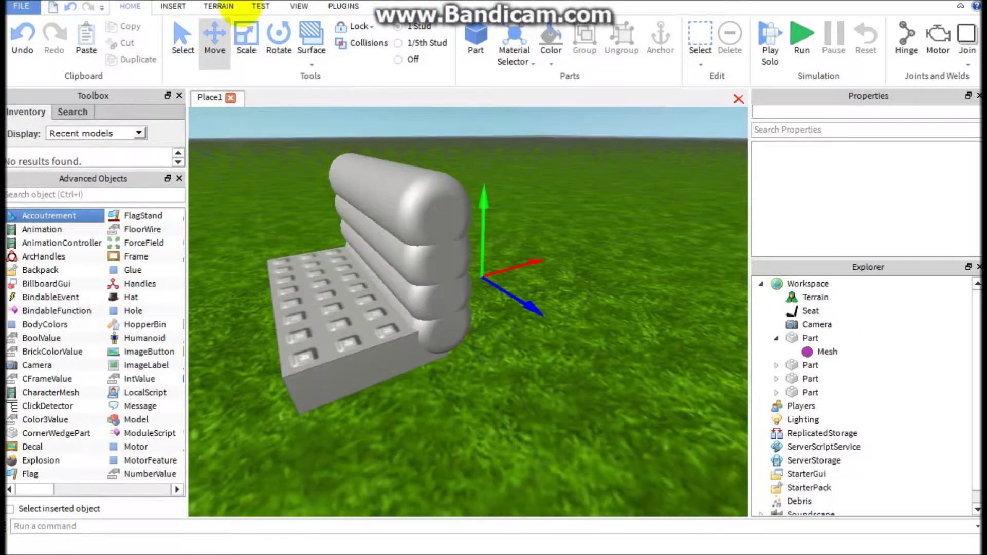
# Insert a plain block part and position it flush against one short end of the seat.
pyautogui.click(170, 7)
pyautogui.click(23, 37)
pyautogui.moveTo(533, 319); pyautogui.dragTo(445, 368)
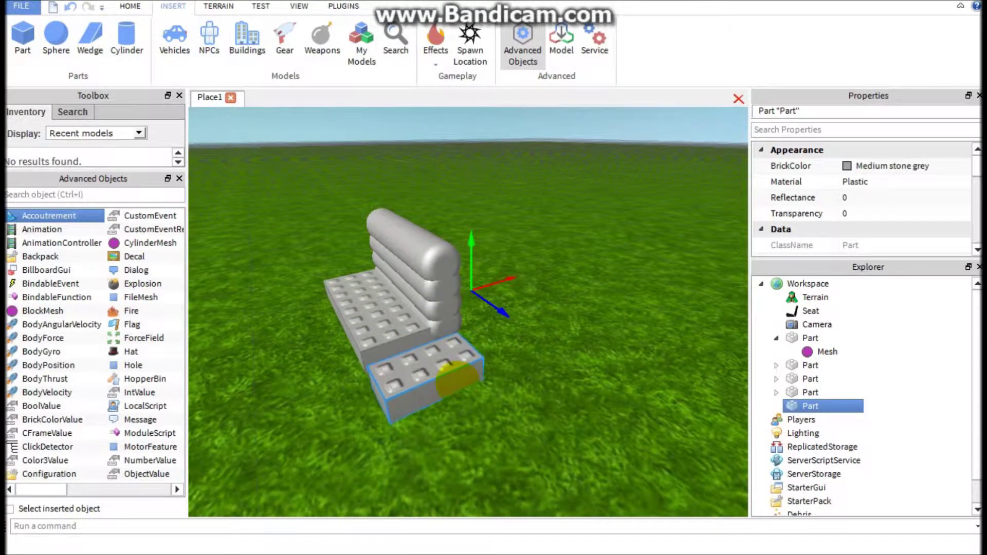
pyautogui.click(129, 6)
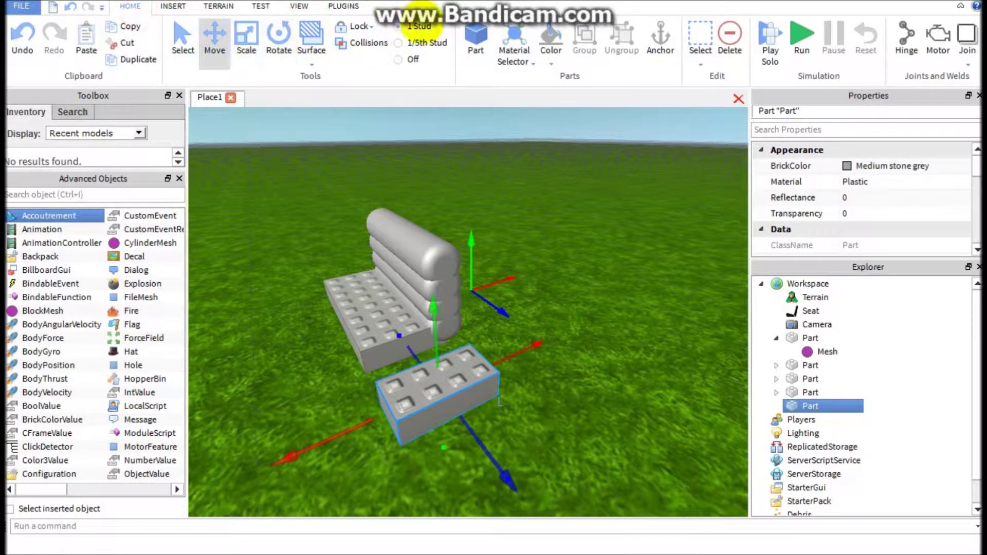
pyautogui.click(441, 391)
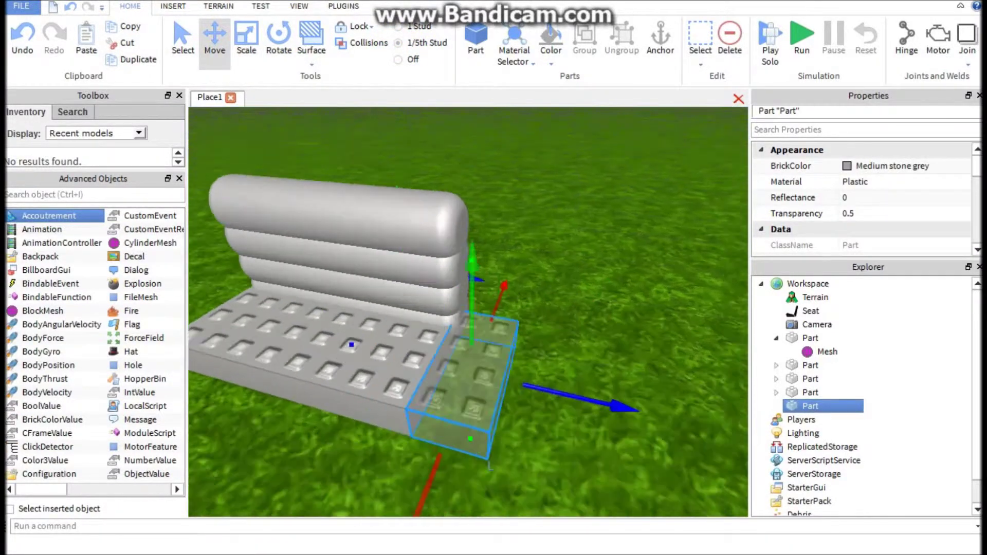
pyautogui.scroll(1, 444, 383)
pyautogui.moveTo(444, 382)
pyautogui.mouseDown()
pyautogui.moveTo(439, 391)
pyautogui.moveTo(445, 386)
pyautogui.mouseUp()
pyautogui.moveTo(549, 376); pyautogui.dragTo(549, 375, button='right')
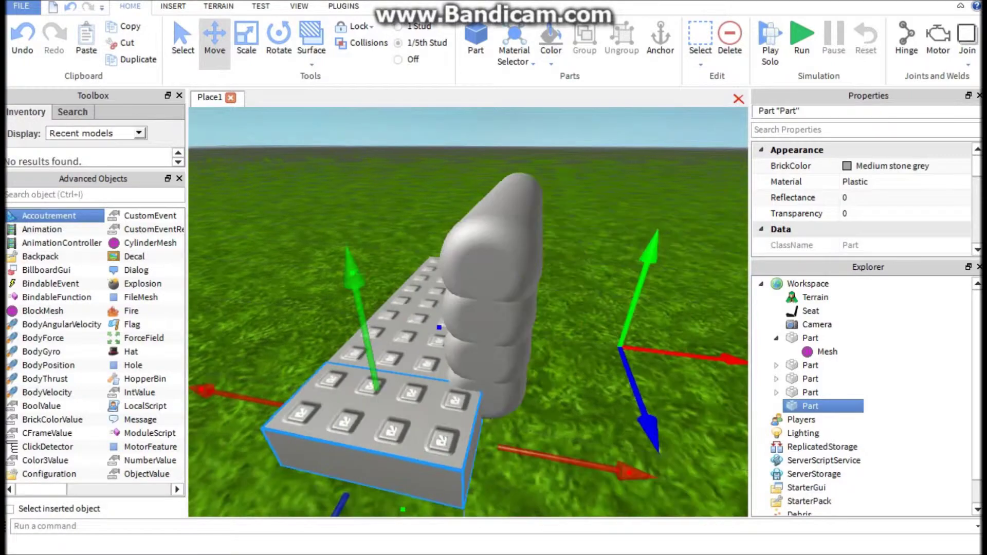
# Scale the end block to run the full depth of the sofa and raise it above the seat surface as an armrest.
pyautogui.click(251, 45)
pyautogui.moveTo(575, 463); pyautogui.dragTo(619, 469)
pyautogui.moveTo(397, 333); pyautogui.dragTo(472, 169, button='right')
pyautogui.scroll(-2, 402, 309)
pyautogui.moveTo(534, 282); pyautogui.dragTo(499, 315, button='right')
pyautogui.moveTo(499, 292); pyautogui.dragTo(491, 234)
pyautogui.scroll(-3, 491, 234)
pyautogui.moveTo(491, 234); pyautogui.dragTo(506, 216, button='right')
# Duplicate the armrest block and bring the copy over to the opposite end of the sofa.
pyautogui.hotkey('ctrl', 'd')
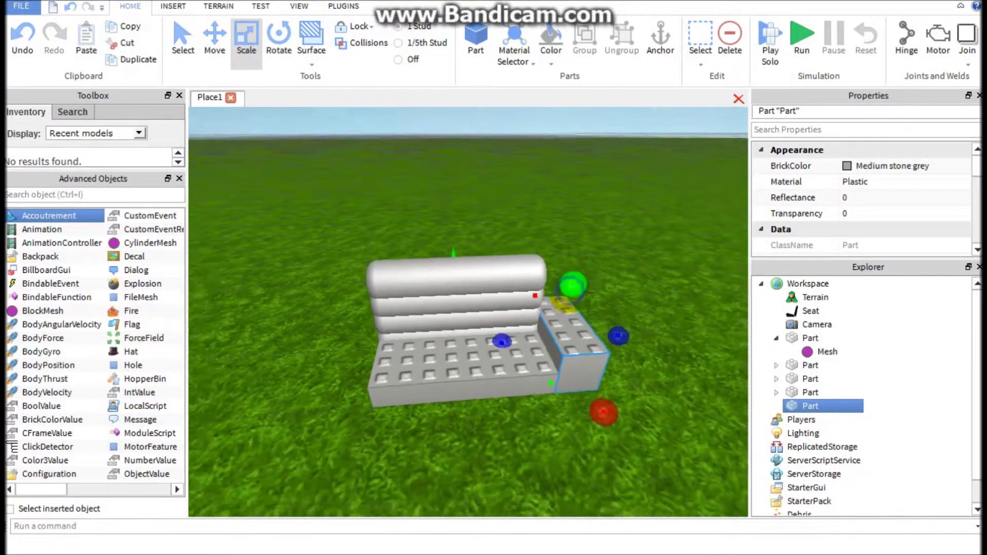
pyautogui.moveTo(606, 247); pyautogui.dragTo(372, 379)
pyautogui.moveTo(372, 379); pyautogui.dragTo(360, 383, button='right')
pyautogui.scroll(-5, 374, 378)
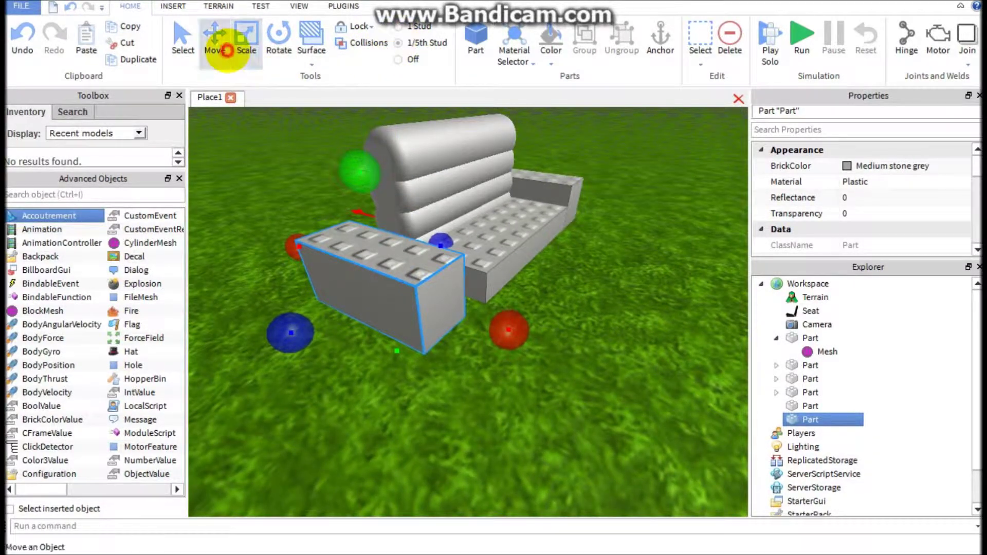
# Align the copied armrest block flush against the seat's end and front edge.
pyautogui.click(227, 50)
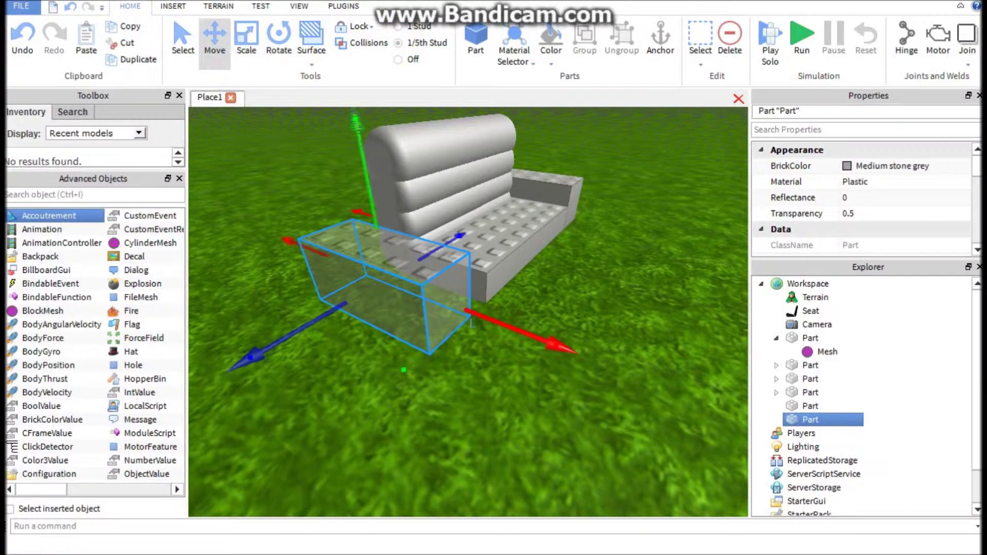
pyautogui.moveTo(380, 251); pyautogui.dragTo(428, 271, button='right')
pyautogui.moveTo(344, 319); pyautogui.dragTo(393, 318)
pyautogui.moveTo(380, 372); pyautogui.dragTo(406, 385, button='right')
pyautogui.click(404, 265)
pyautogui.moveTo(399, 265); pyautogui.dragTo(396, 262)
pyautogui.moveTo(522, 246); pyautogui.dragTo(528, 246)
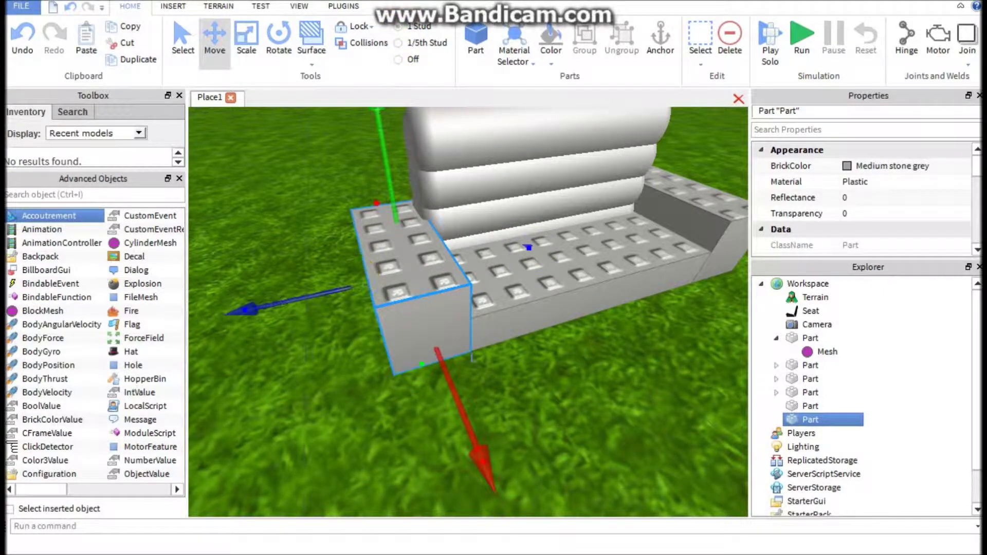
pyautogui.click(354, 399)
pyautogui.moveTo(354, 399); pyautogui.dragTo(377, 388, button='right')
pyautogui.scroll(-3, 377, 387)
pyautogui.scroll(3, 376, 387)
# Copy the second armrest block and stack the copy directly on top of it.
pyautogui.click(383, 369)
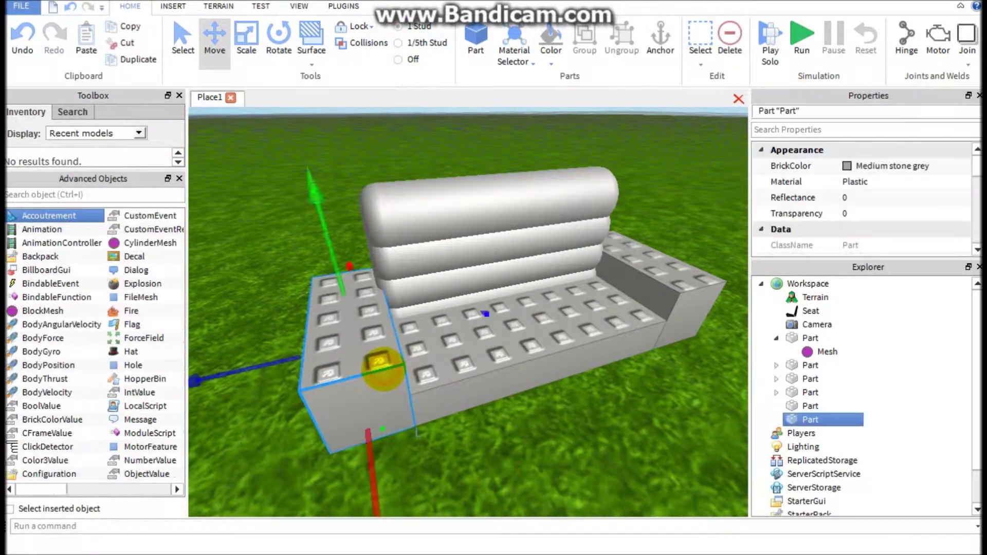
pyautogui.hotkey('ctrl', 'v')
pyautogui.moveTo(469, 178); pyautogui.dragTo(471, 320)
pyautogui.scroll(3, 469, 356)
pyautogui.moveTo(469, 357); pyautogui.dragTo(421, 226, button='right')
pyautogui.moveTo(320, 206); pyautogui.dragTo(337, 257)
pyautogui.scroll(-2, 336, 257)
pyautogui.moveTo(336, 257); pyautogui.dragTo(267, 246, button='right')
pyautogui.moveTo(356, 189); pyautogui.dragTo(340, 115)
pyautogui.moveTo(339, 216); pyautogui.dragTo(336, 221)
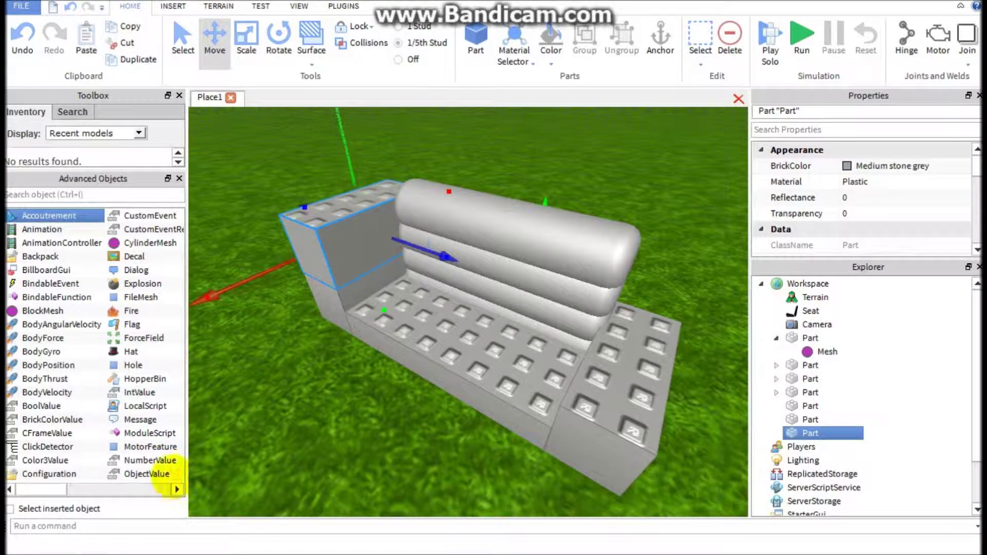
# Add a SpecialMesh to the upper armrest block and rotate the block so its rounded shape lies horizontally.
pyautogui.click(175, 488)
pyautogui.click(85, 363)
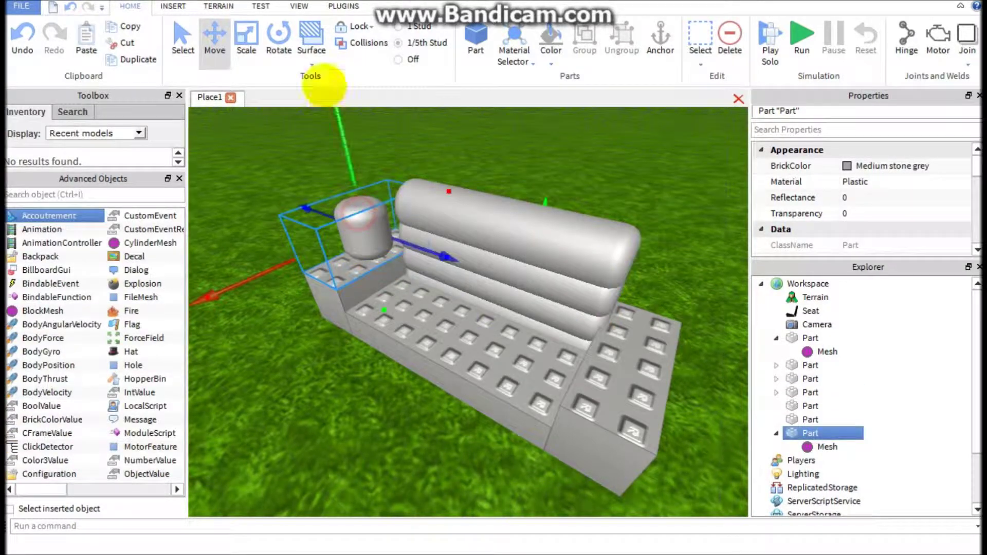
pyautogui.click(277, 39)
pyautogui.moveTo(364, 197); pyautogui.dragTo(350, 156, button='right')
pyautogui.moveTo(391, 207); pyautogui.dragTo(261, 370)
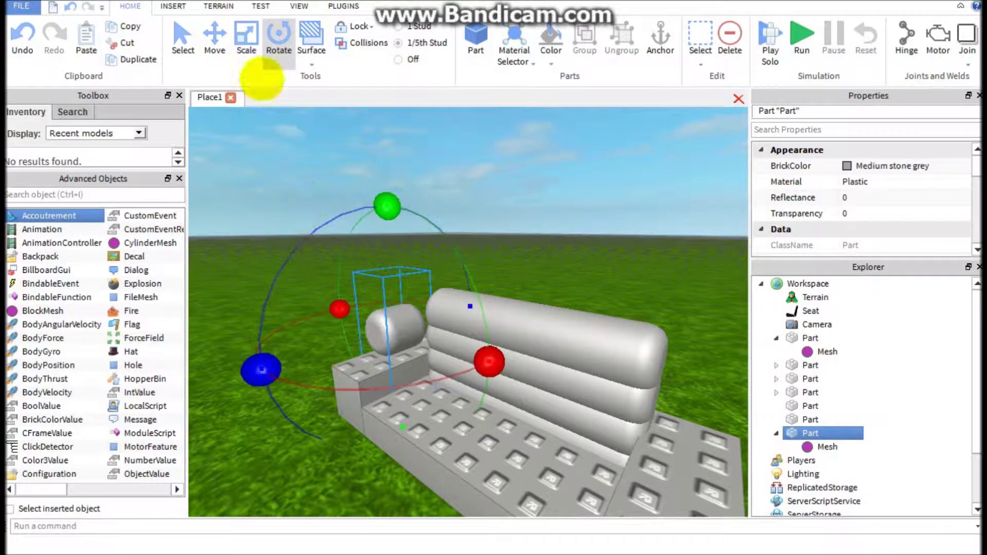
# Scale the rounded upper armrest block so it spans the length and width of the lower armrest block.
pyautogui.click(247, 41)
pyautogui.moveTo(320, 353); pyautogui.dragTo(274, 366)
pyautogui.moveTo(382, 335); pyautogui.dragTo(257, 329, button='right')
pyautogui.moveTo(468, 371); pyautogui.dragTo(498, 421)
pyautogui.moveTo(498, 421); pyautogui.dragTo(416, 292, button='right')
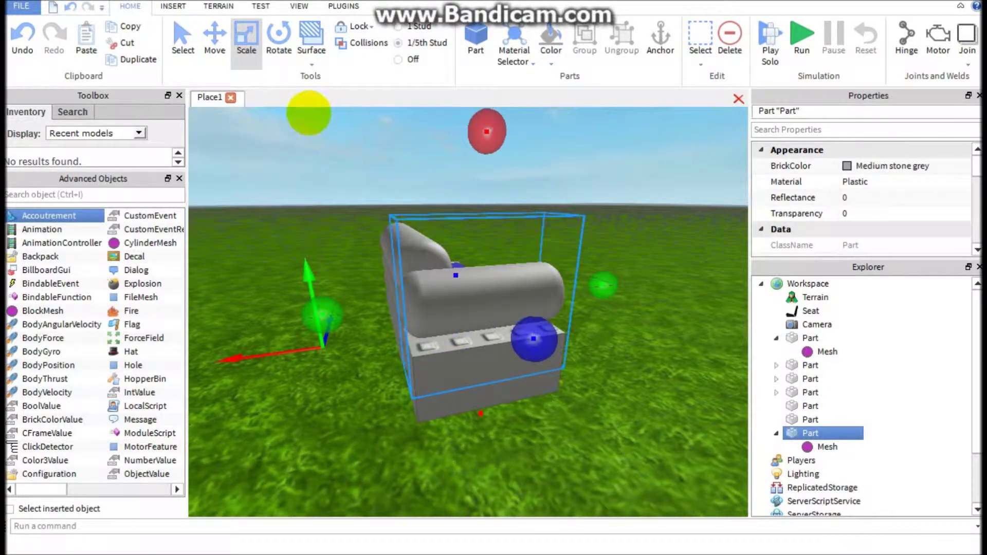
pyautogui.moveTo(533, 340)
pyautogui.mouseDown()
pyautogui.moveTo(550, 353)
pyautogui.moveTo(542, 348)
pyautogui.mouseUp()
# Lower the rounded block so it sits over the top of the armrest block beneath it.
pyautogui.moveTo(543, 348); pyautogui.dragTo(478, 310, button='right')
pyautogui.scroll(-4, 514, 362)
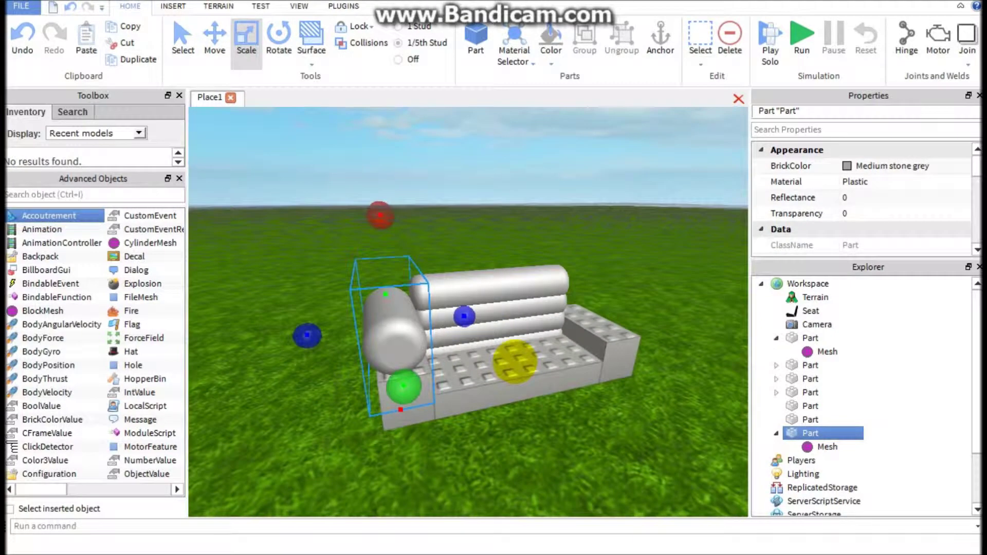
pyautogui.click(215, 33)
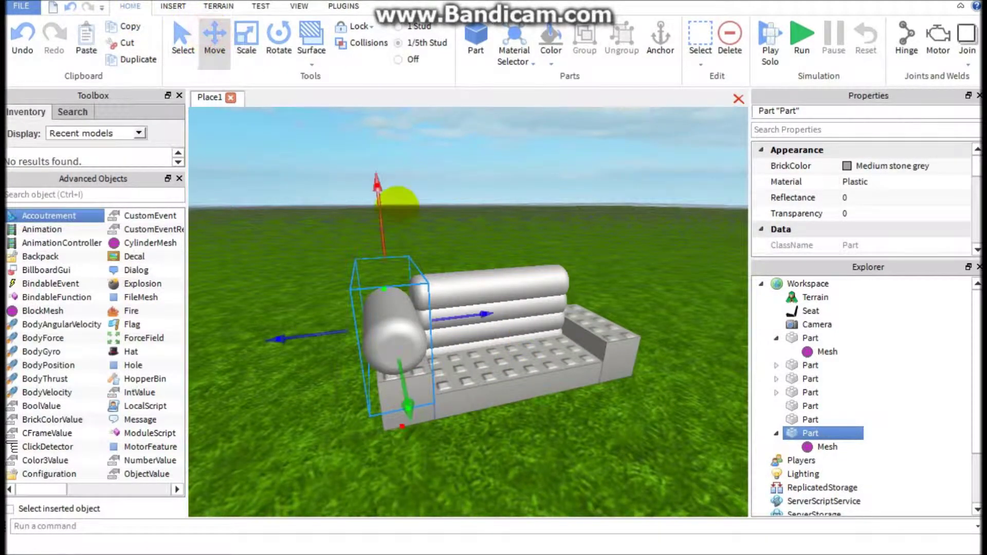
pyautogui.moveTo(378, 206); pyautogui.dragTo(379, 212)
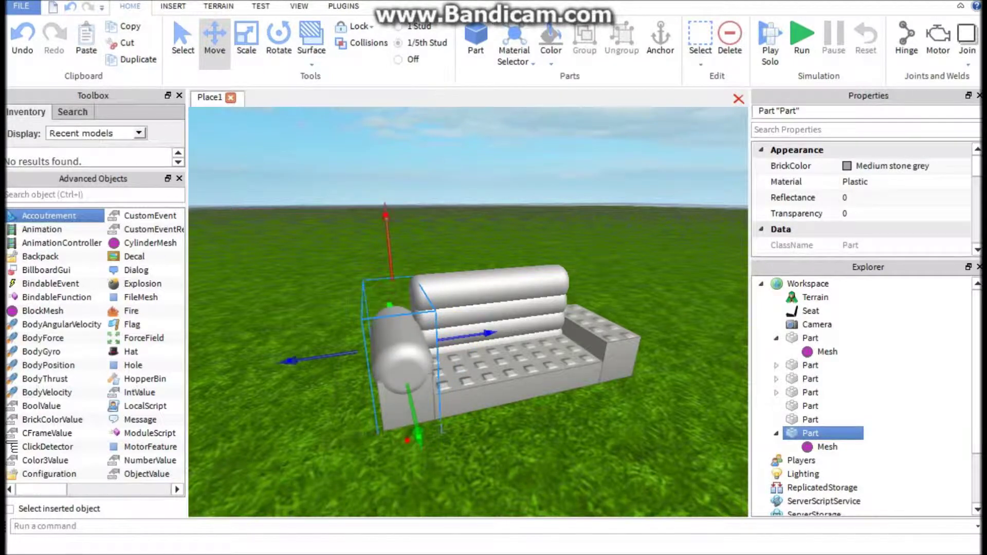
# Duplicate the rounded armrest top, lower the copy to the same height and move it onto the opposite armrest block.
pyautogui.moveTo(462, 329); pyautogui.dragTo(359, 337, button='right')
pyautogui.hotkey('ctrl', 'd')
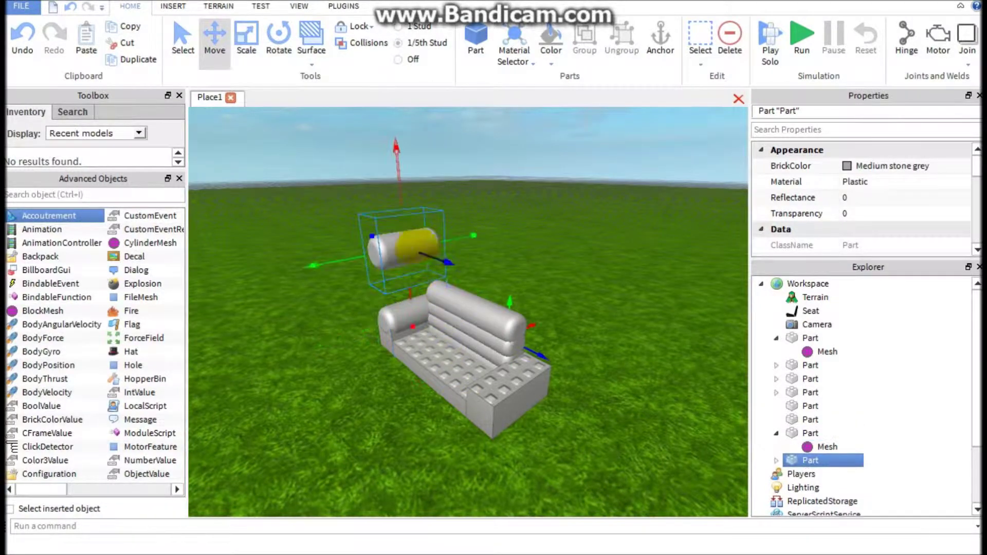
pyautogui.moveTo(400, 183); pyautogui.dragTo(404, 244)
pyautogui.moveTo(404, 244); pyautogui.dragTo(429, 221, button='right')
pyautogui.moveTo(426, 175); pyautogui.dragTo(423, 135)
pyautogui.click(499, 293)
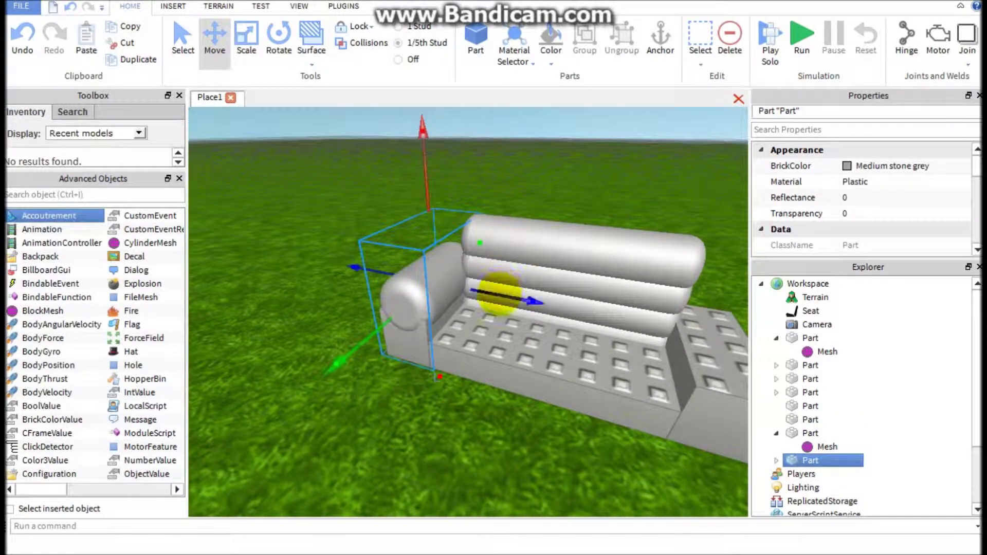
pyautogui.scroll(-2, 586, 321)
pyautogui.moveTo(496, 295); pyautogui.dragTo(692, 343)
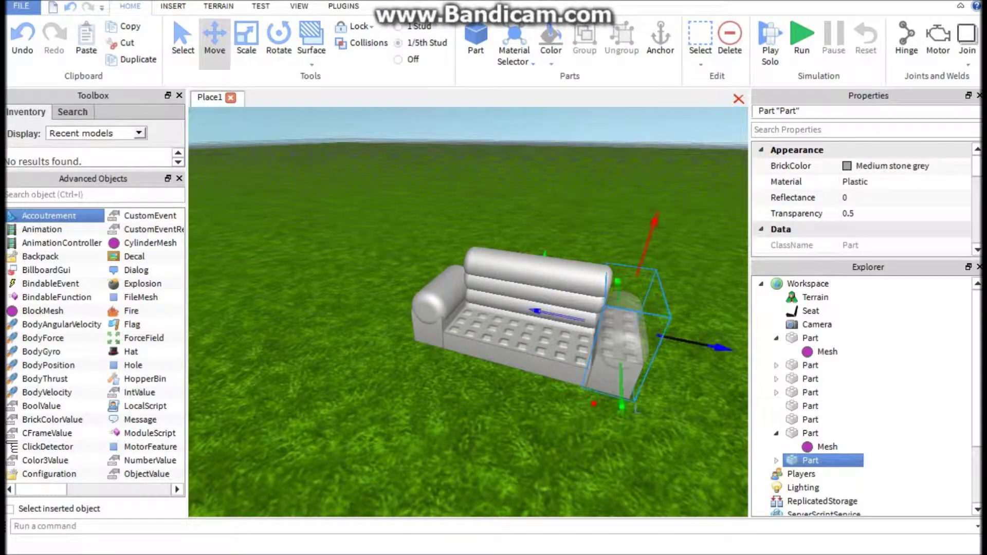
# Examine the fit of both armrests, check the sofa in a solo play test and close the test.
pyautogui.scroll(3, 577, 286)
pyautogui.click(579, 286)
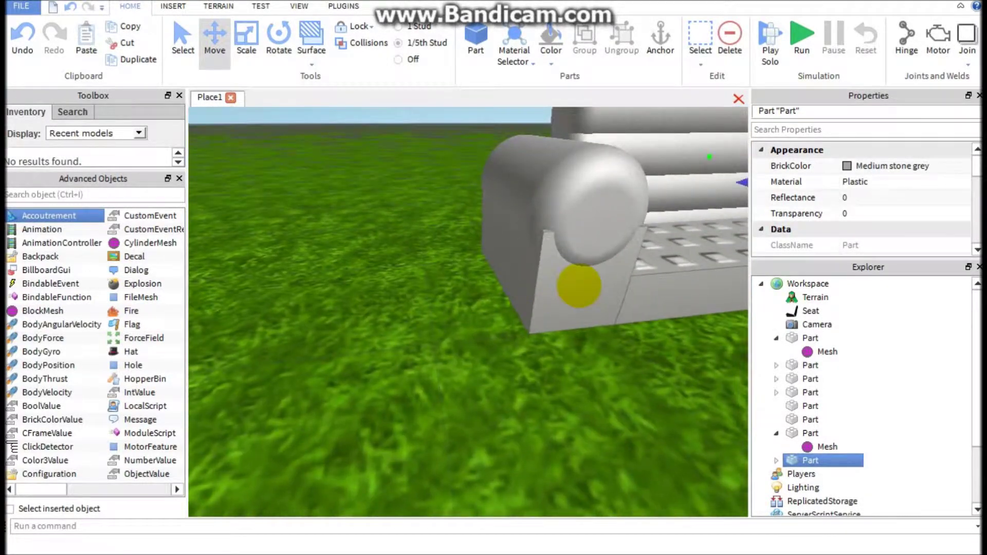
pyautogui.scroll(-3, 376, 388)
pyautogui.moveTo(377, 388)
pyautogui.mouseDown(button='right')
pyautogui.moveTo(412, 382)
pyautogui.moveTo(360, 354)
pyautogui.moveTo(379, 385)
pyautogui.mouseUp(button='right')
pyautogui.scroll(4, 379, 385)
pyautogui.scroll(3, 422, 335)
pyautogui.moveTo(423, 334); pyautogui.dragTo(423, 330, button='right')
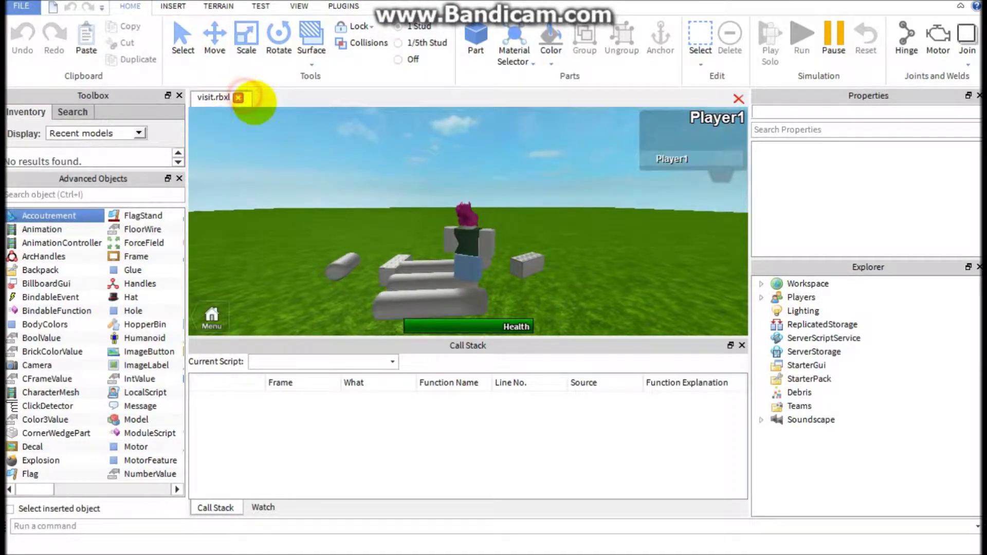
pyautogui.click(238, 97)
# Anchor each of the stacked rounded backrest cushions.
pyautogui.click(522, 274)
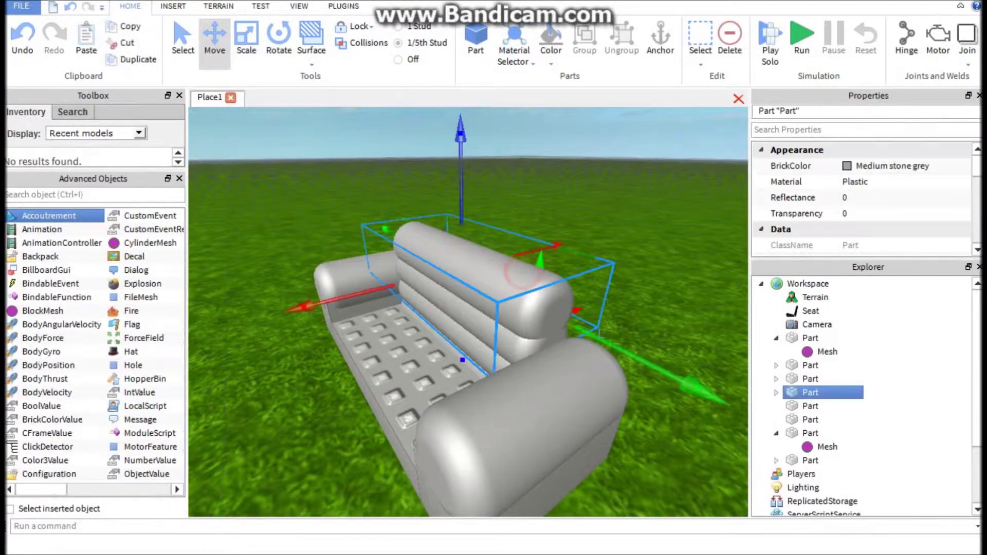
pyautogui.click(660, 38)
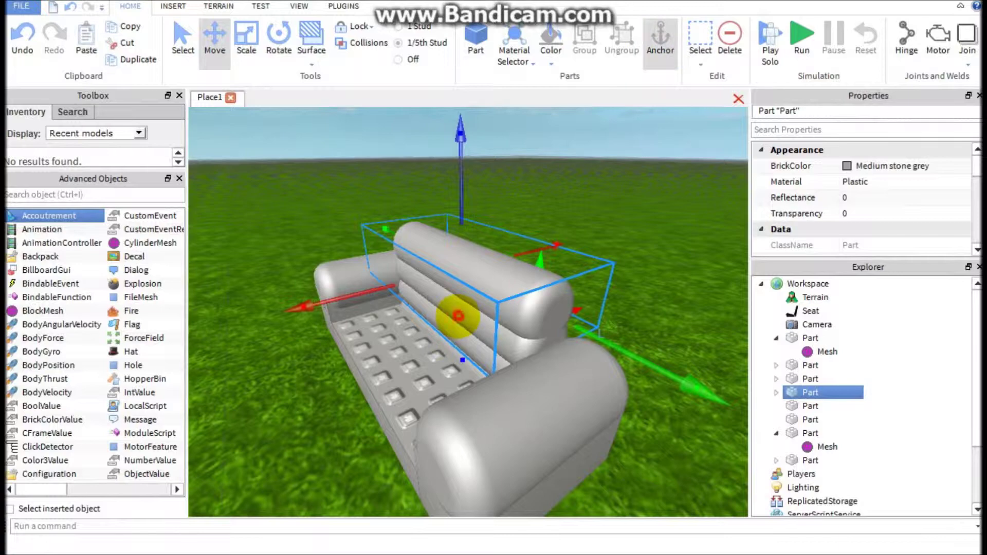
pyautogui.moveTo(460, 316); pyautogui.dragTo(525, 280, button='right')
pyautogui.click(468, 206)
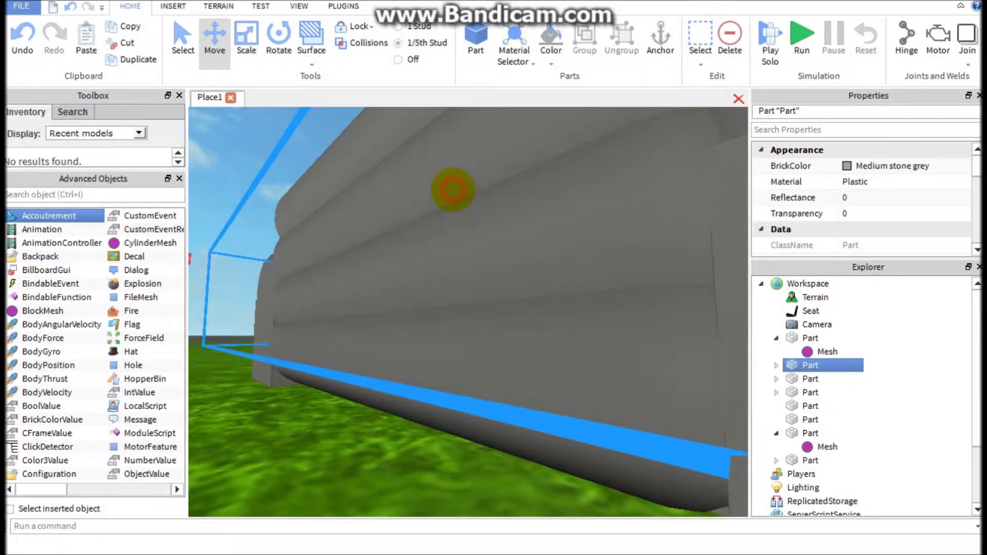
pyautogui.scroll(-10, 447, 188)
pyautogui.click(660, 34)
pyautogui.click(407, 221)
pyautogui.click(412, 232)
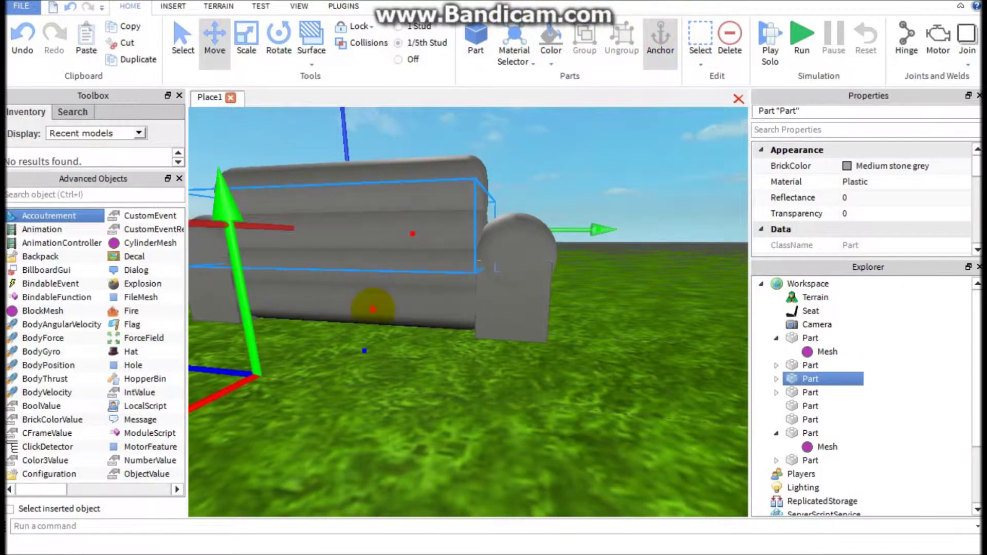
pyautogui.click(385, 288)
pyautogui.click(436, 314)
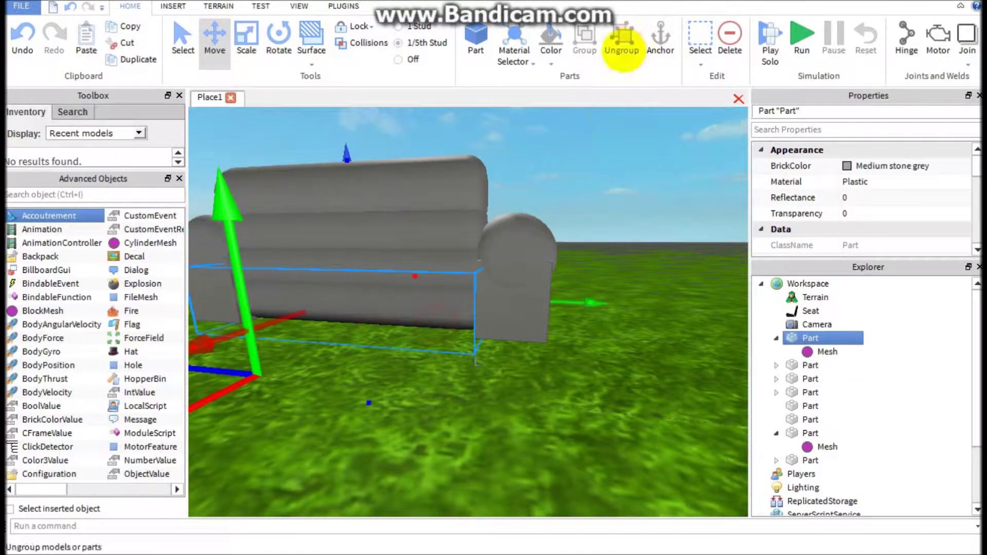
# Turn on the Anchored property for the rounded armrest tops at both ends of the sofa.
pyautogui.click(504, 266)
pyautogui.click(510, 233)
pyautogui.moveTo(572, 237); pyautogui.dragTo(570, 238, button='right')
pyautogui.click(493, 405)
pyautogui.click(616, 229)
pyautogui.moveTo(631, 253); pyautogui.dragTo(625, 250, button='right')
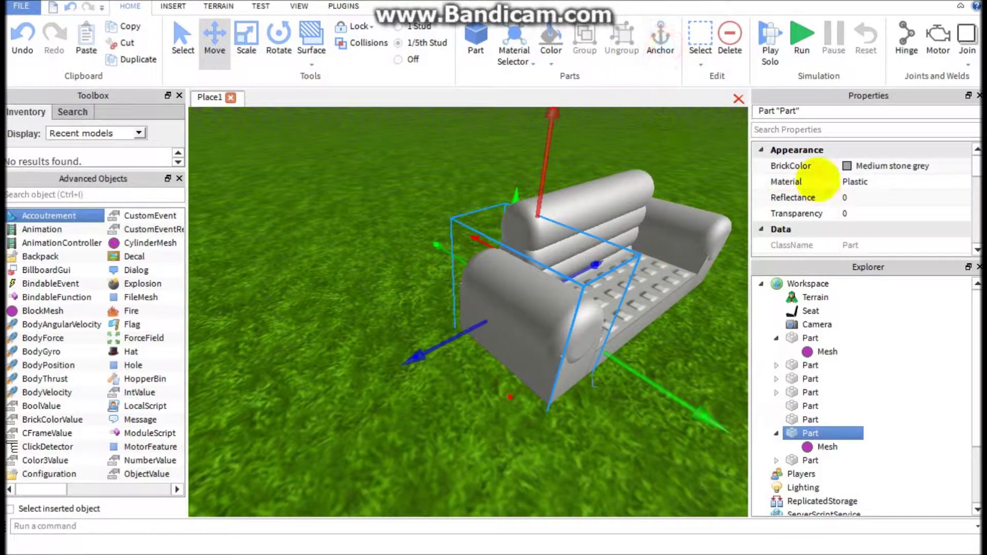
pyautogui.scroll(-5, 817, 181)
pyautogui.click(846, 197)
pyautogui.click(576, 201)
pyautogui.moveTo(664, 251); pyautogui.dragTo(635, 248, button='right')
pyautogui.click(662, 235)
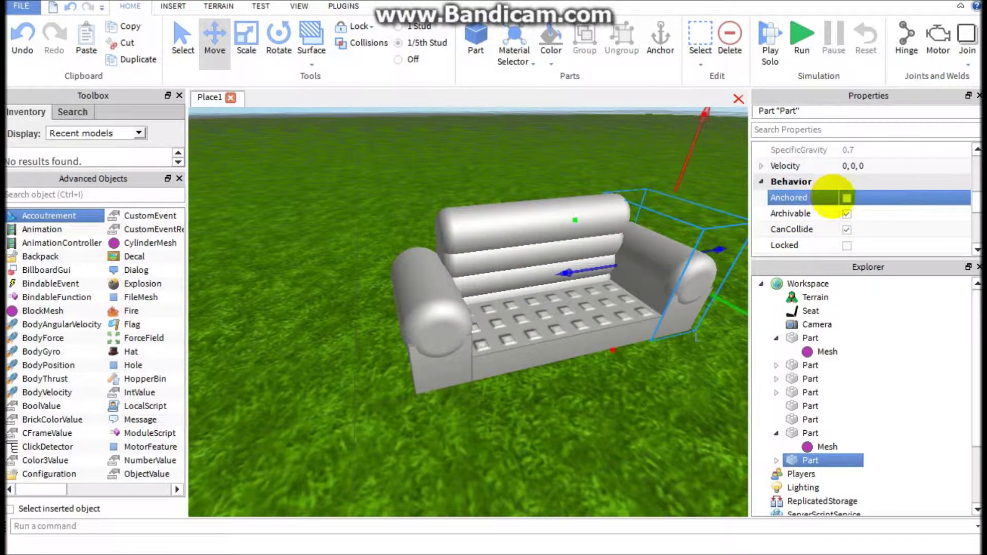
# Set the Anchored property on the two lower armrest blocks one after the other and clear the selection.
pyautogui.moveTo(676, 366); pyautogui.dragTo(704, 368, button='right')
pyautogui.press('w')
pyautogui.click(810, 415)
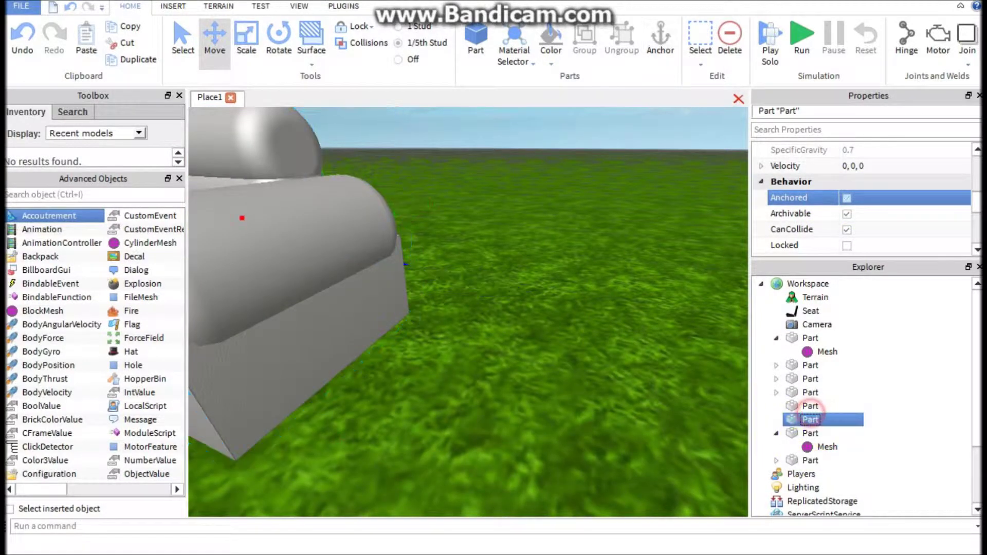
pyautogui.moveTo(637, 391); pyautogui.dragTo(520, 375, button='right')
pyautogui.click(831, 408)
pyautogui.click(846, 197)
pyautogui.click(352, 392)
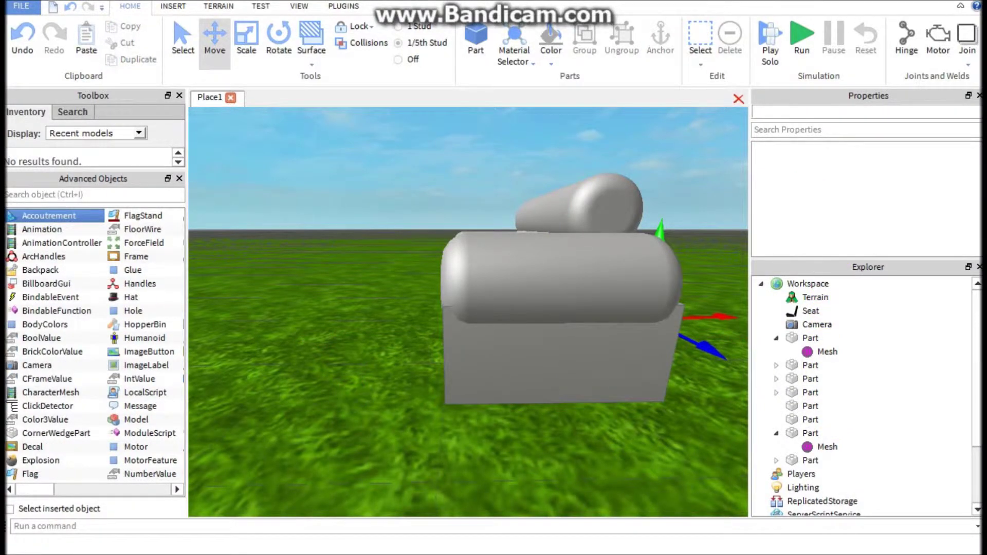
pyautogui.click(392, 449)
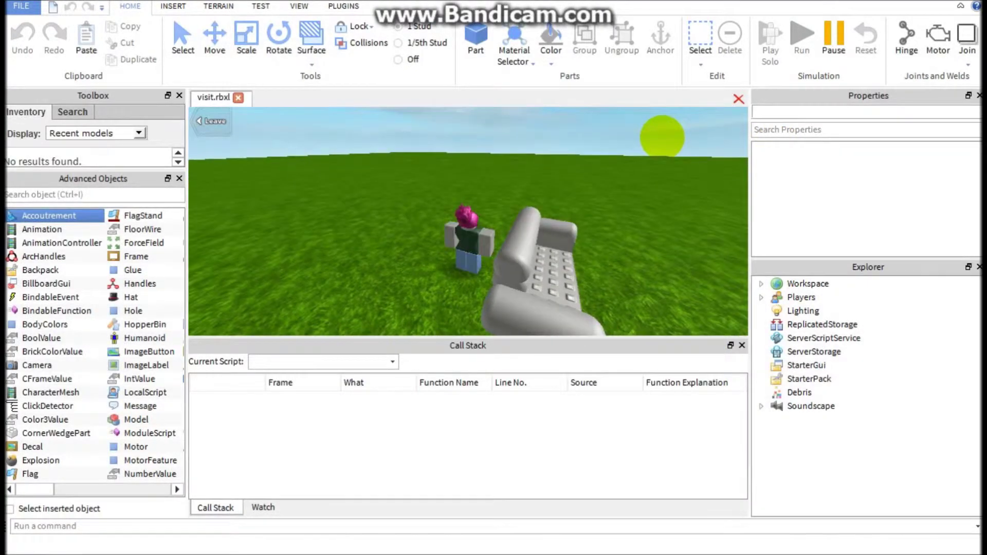
# Walk the character onto the sofa in a solo play test to check its stability, and close the test.
pyautogui.moveTo(597, 226)
pyautogui.mouseDown(button='right')
pyautogui.moveTo(606, 221)
pyautogui.moveTo(591, 229)
pyautogui.mouseUp(button='right')
pyautogui.press('w')
pyautogui.moveTo(494, 247)
pyautogui.mouseDown(button='right')
pyautogui.moveTo(442, 231)
pyautogui.moveTo(458, 241)
pyautogui.moveTo(442, 257)
pyautogui.moveTo(485, 231)
pyautogui.mouseUp(button='right')
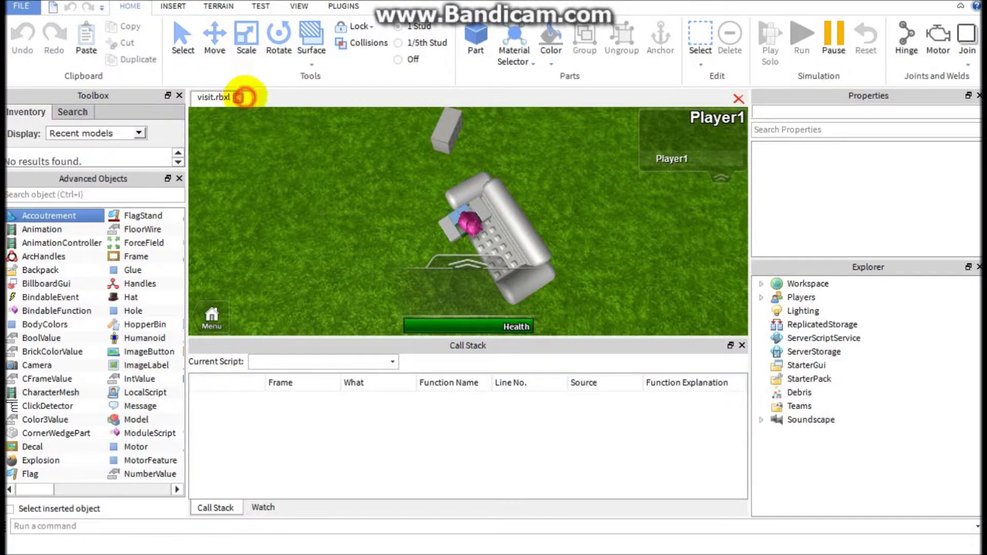
pyautogui.click(239, 98)
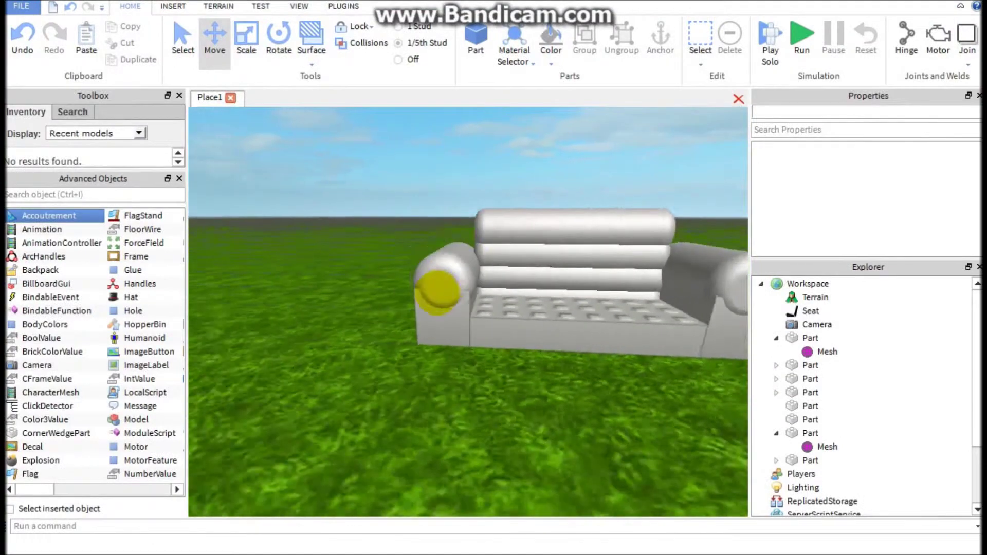
# Select both lower armrest blocks together, anchor them and clear the selection.
pyautogui.scroll(3, 436, 292)
pyautogui.click(437, 340)
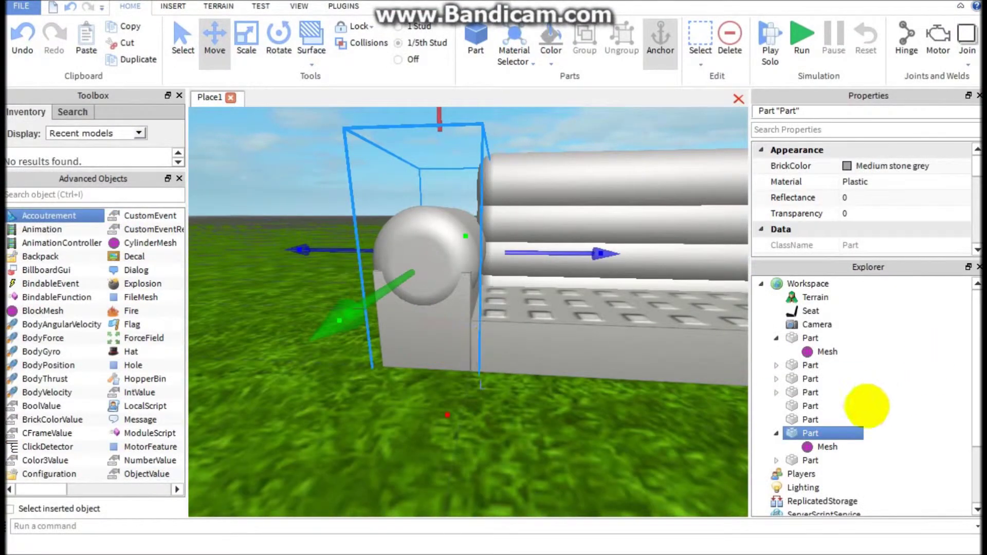
pyautogui.keyDown('ctrl'); pyautogui.click(844, 414); pyautogui.keyUp('ctrl')
pyautogui.click(661, 56)
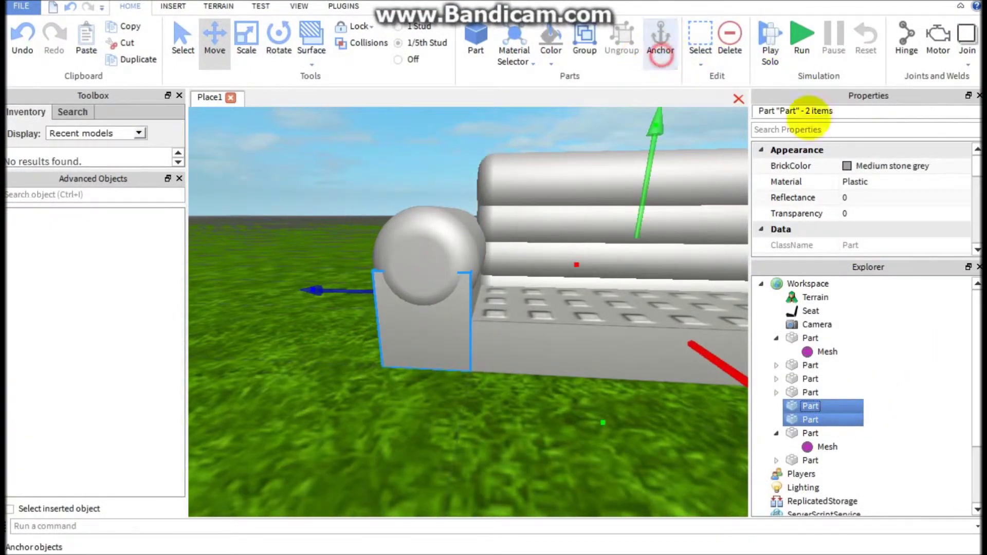
pyautogui.scroll(-1, 821, 247)
pyautogui.scroll(-2, 821, 249)
pyautogui.click(821, 247)
pyautogui.click(574, 436)
# Examine the assembled sofa from several angles and distances.
pyautogui.scroll(-8, 468, 311)
pyautogui.moveTo(401, 379); pyautogui.dragTo(442, 329, button='right')
pyautogui.scroll(6, 400, 379)
pyautogui.scroll(-4, 472, 364)
pyautogui.click(472, 364)
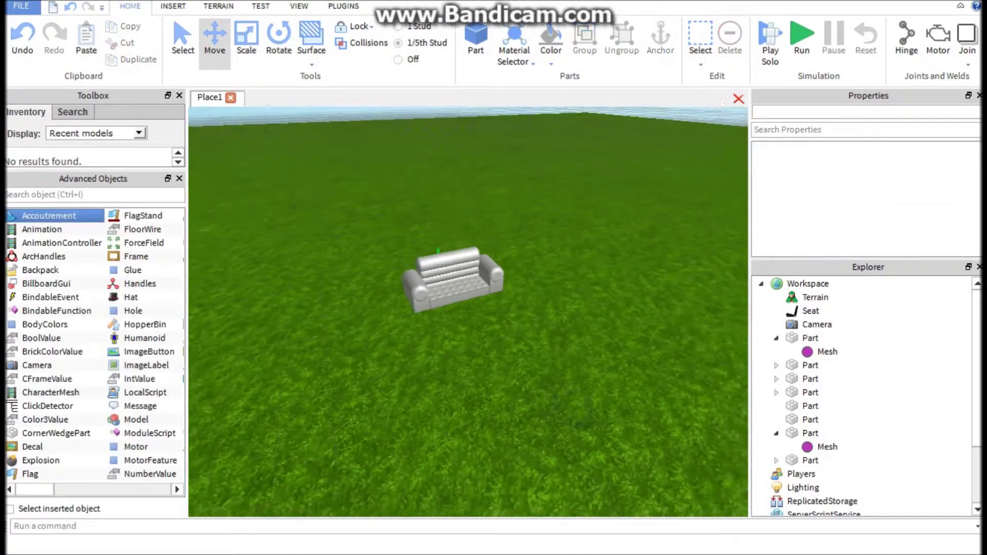
pyautogui.scroll(-2, 473, 366)
pyautogui.moveTo(473, 365); pyautogui.dragTo(367, 352, button='right')
pyautogui.scroll(4, 597, 251)
pyautogui.scroll(-3, 598, 251)
pyautogui.moveTo(598, 251); pyautogui.dragTo(656, 239, button='right')
pyautogui.scroll(5, 598, 252)
pyautogui.scroll(-2, 598, 252)
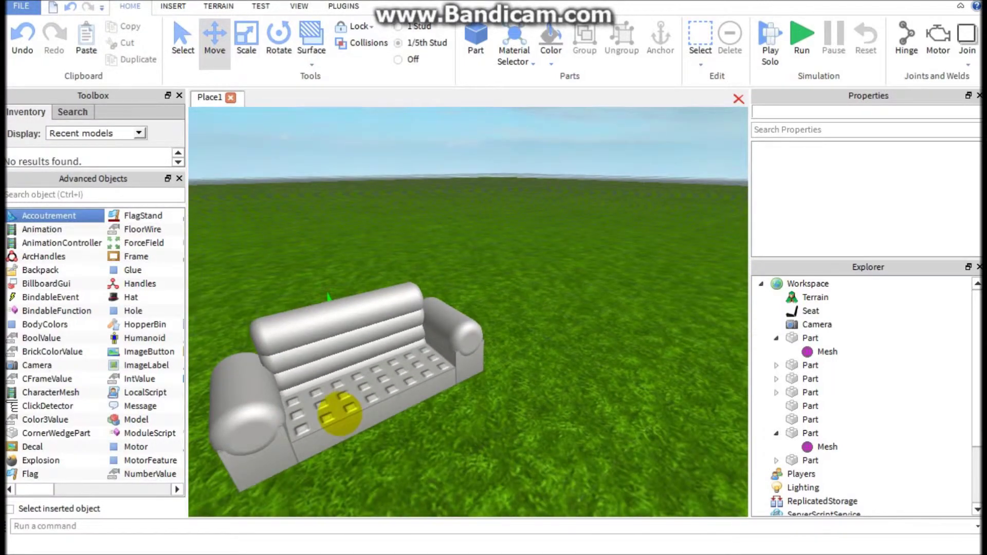